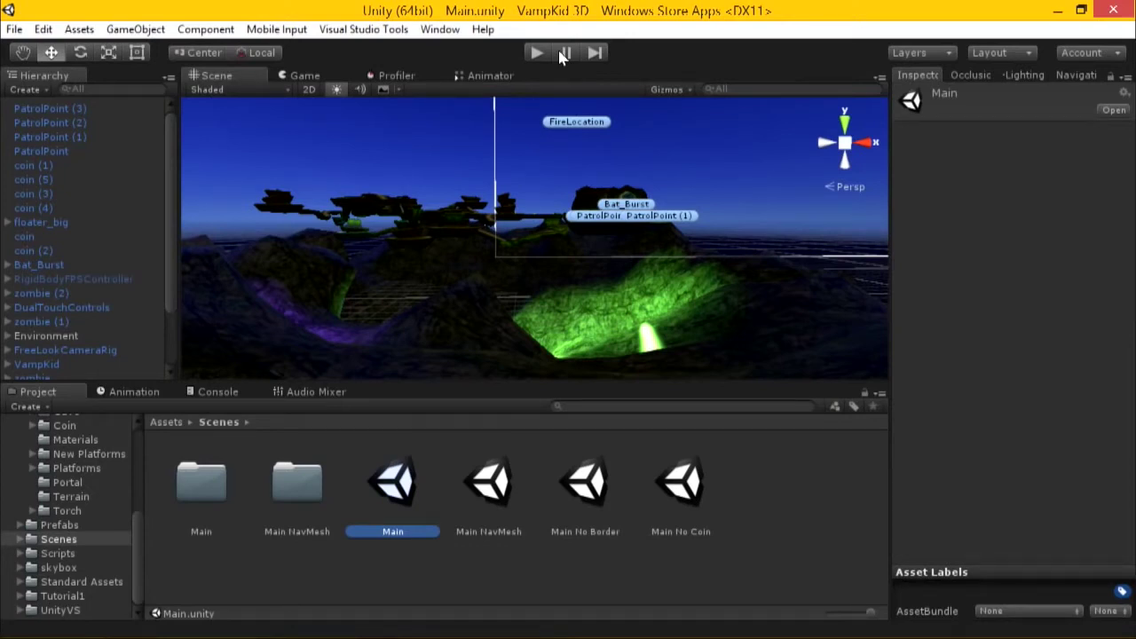
Enable Verify Saving Assets on the General tab of Edit > Preferences and close the window
left_click(139, 474)
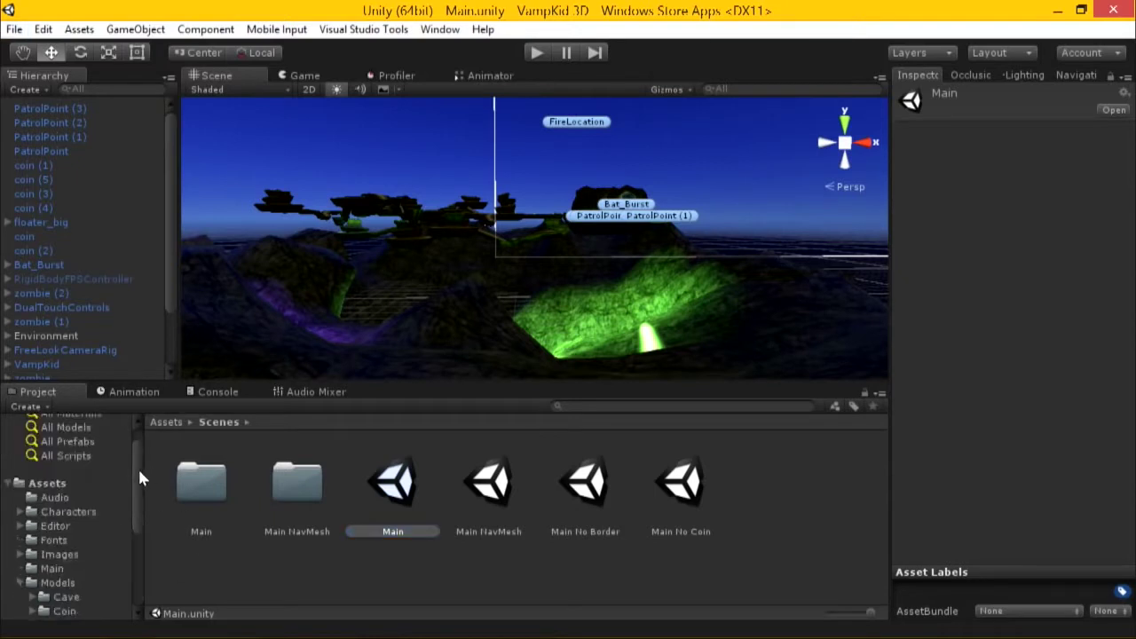
left_click(534, 50)
left_click(43, 29)
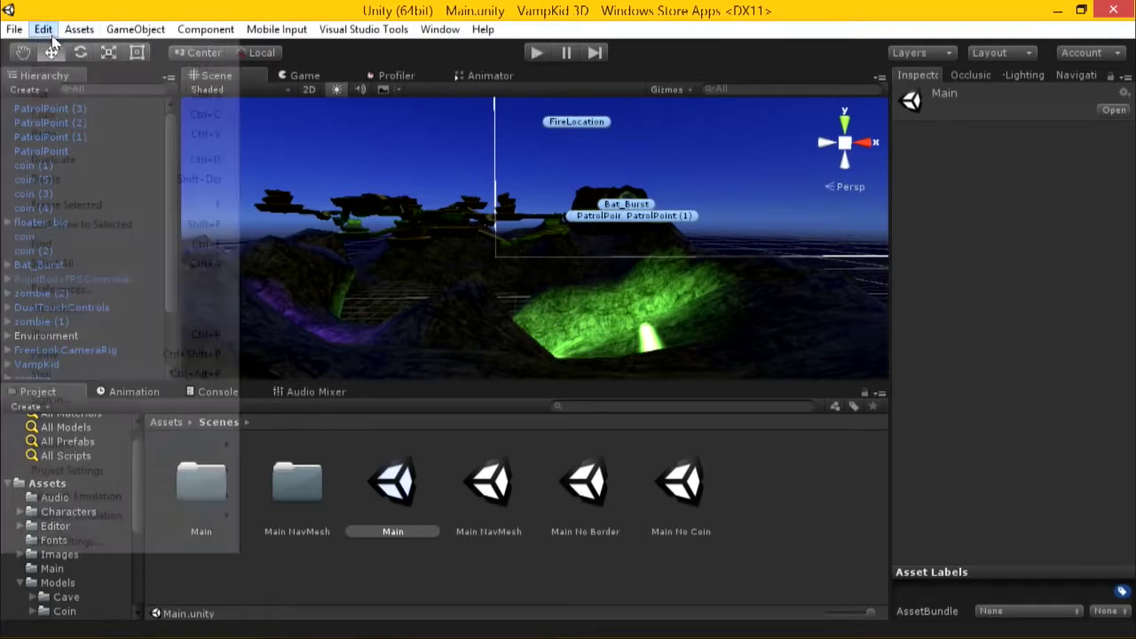
left_click(92, 290)
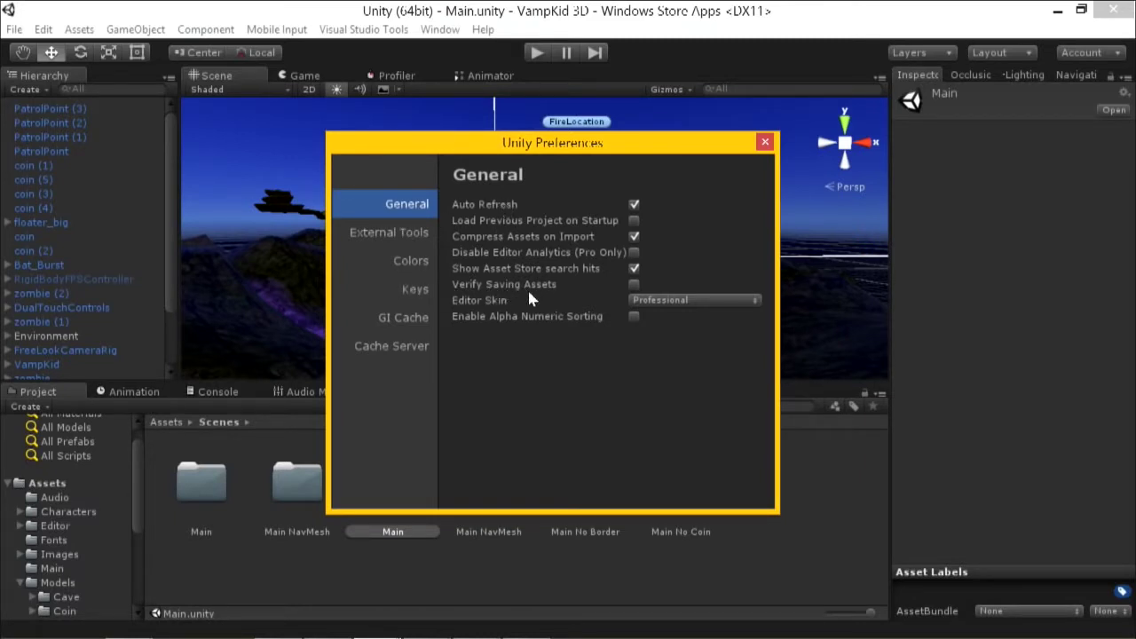
left_click(633, 284)
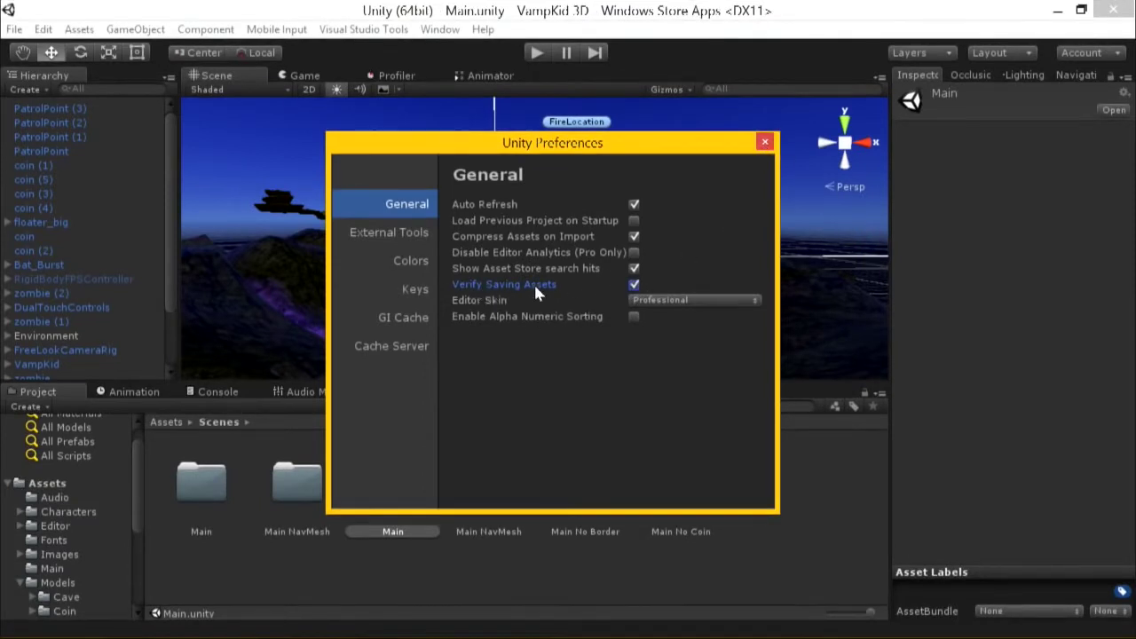
left_click(764, 142)
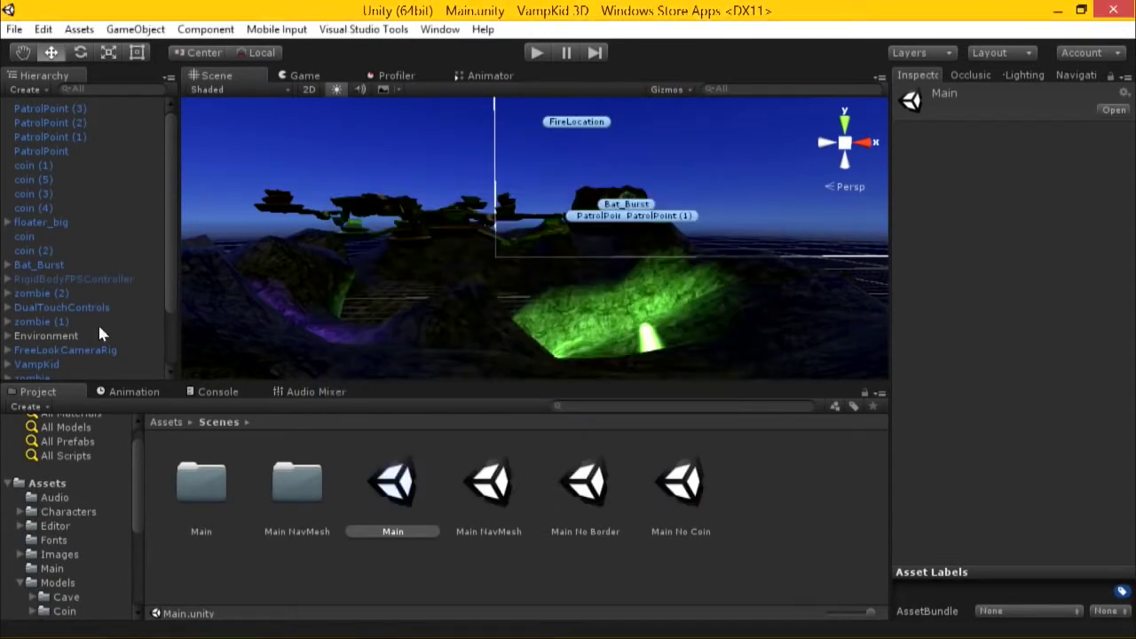
Drag the coin starter prefab from the Prefabs folder into the Scene view
left_click(60, 232)
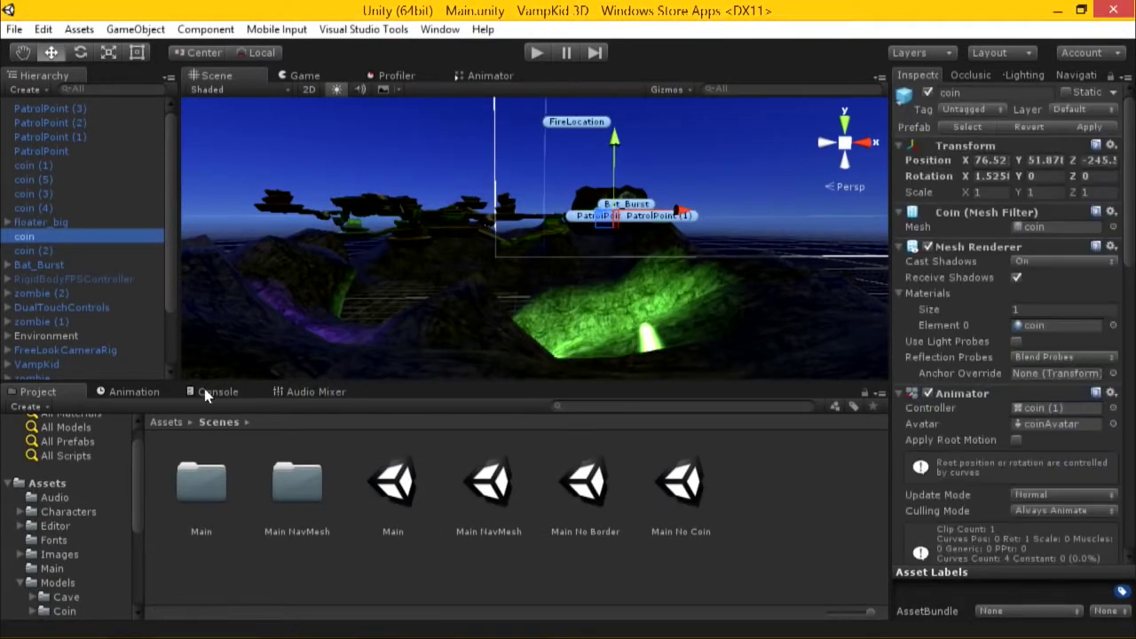
scroll(75, 523, "down", 5)
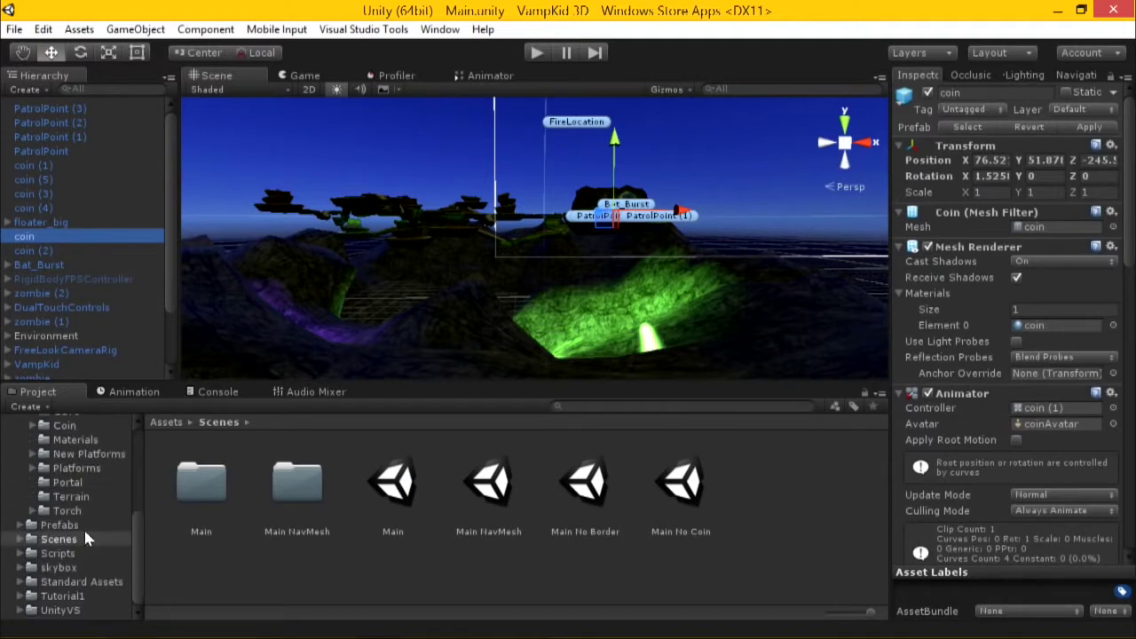
left_click(60, 524)
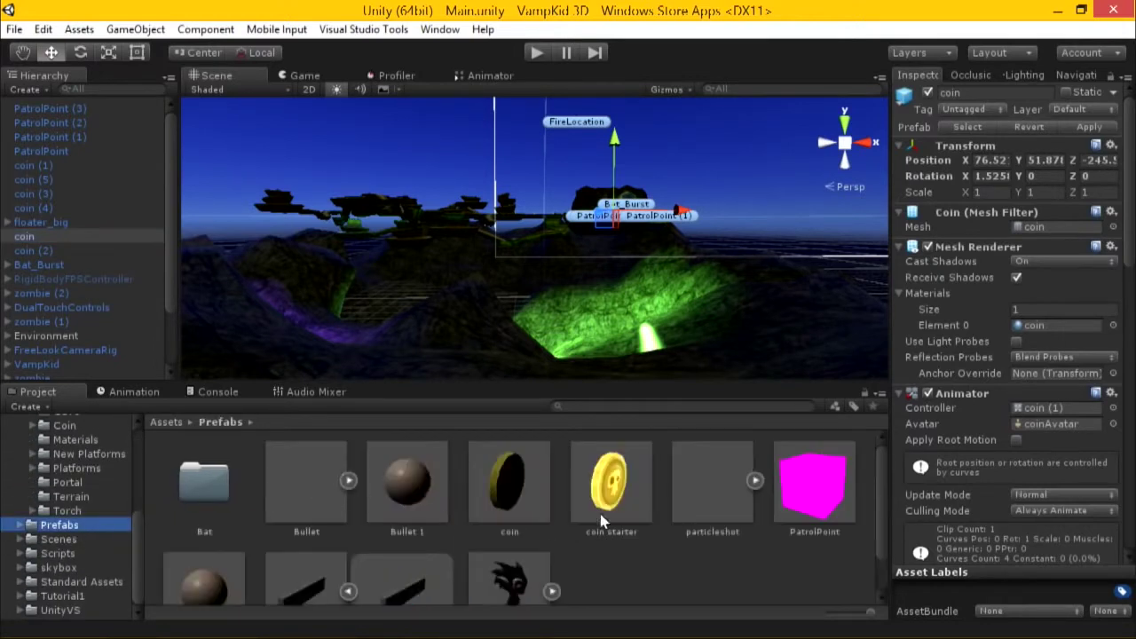
left_click_drag(600, 522, 404, 326)
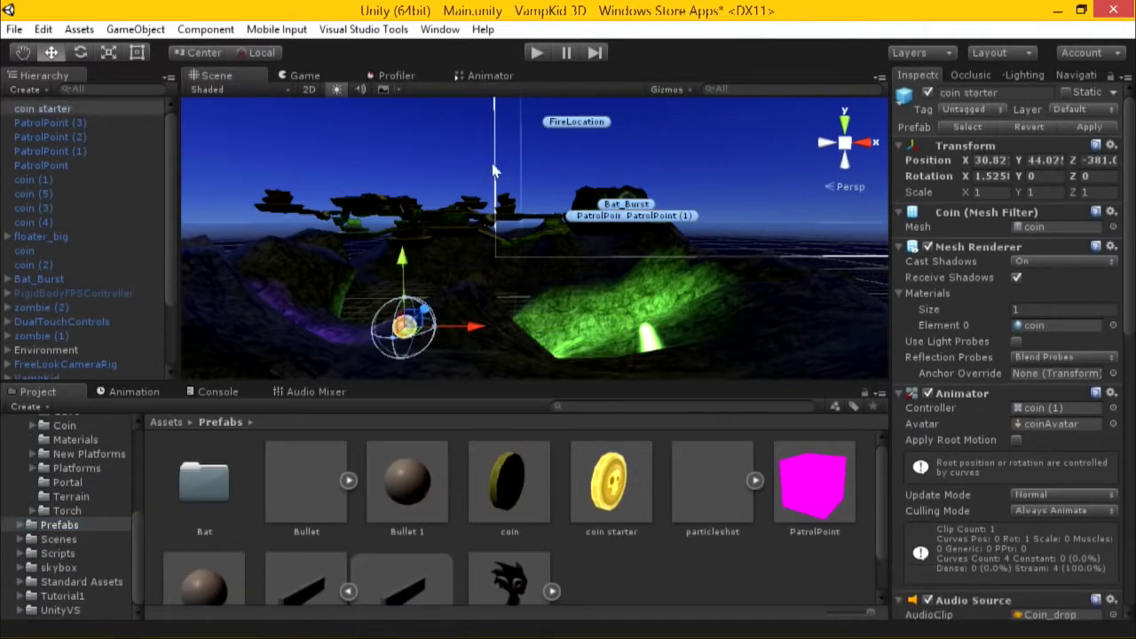
Start Play, leave Main.unity out of the Save Assets prompt, and minimize Chrome
left_click(537, 51)
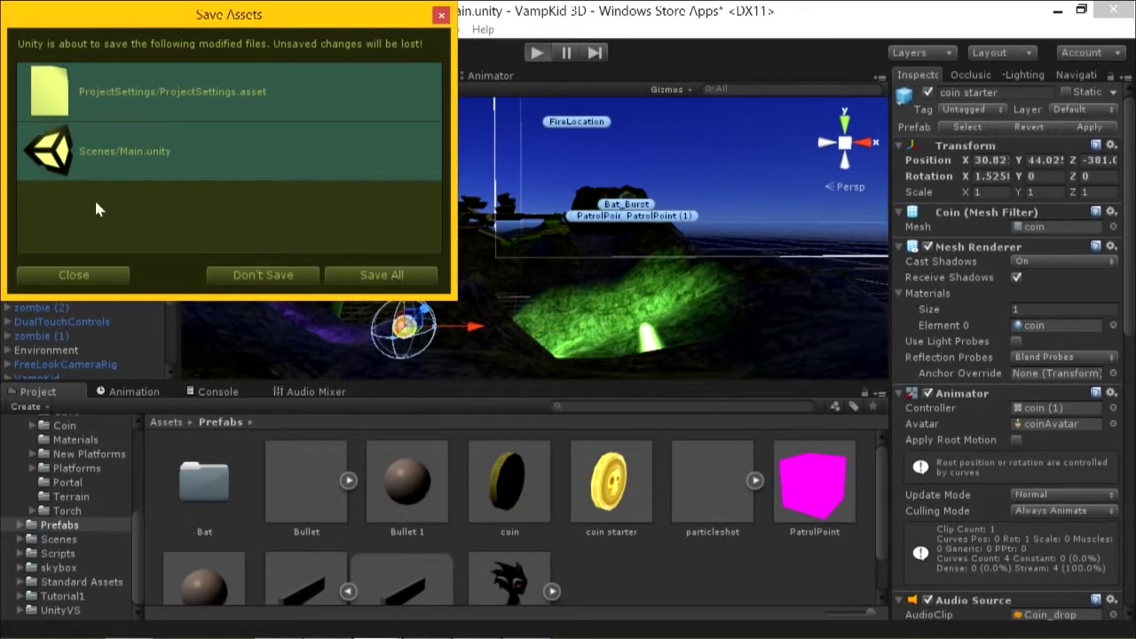
left_click(437, 142, "ctrl")
key("alt+Tab")
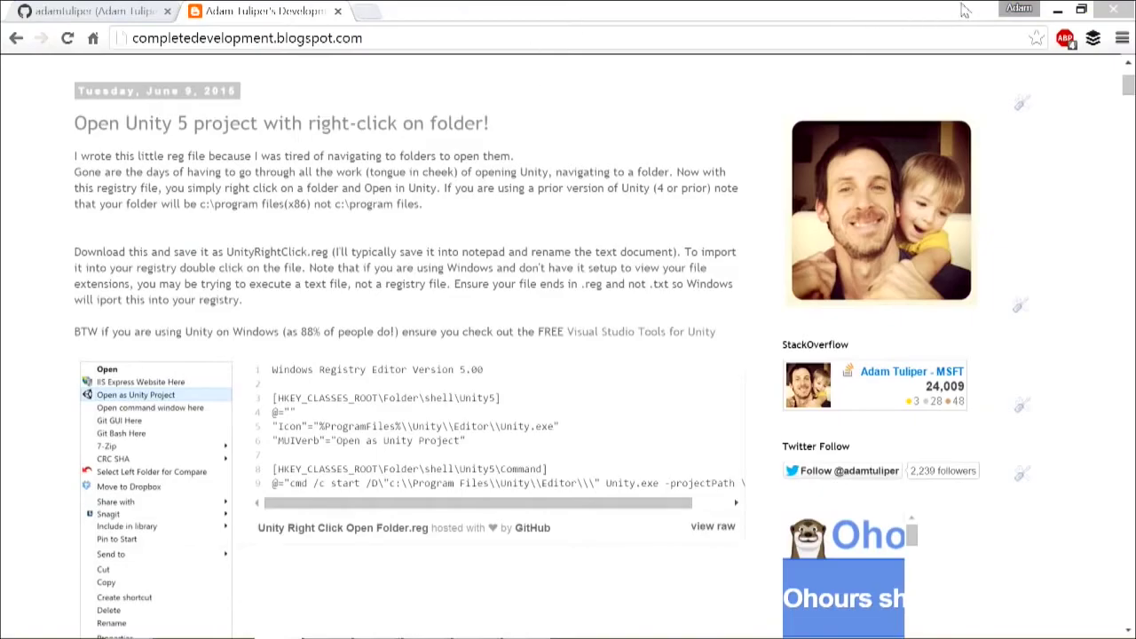
left_click(1057, 10)
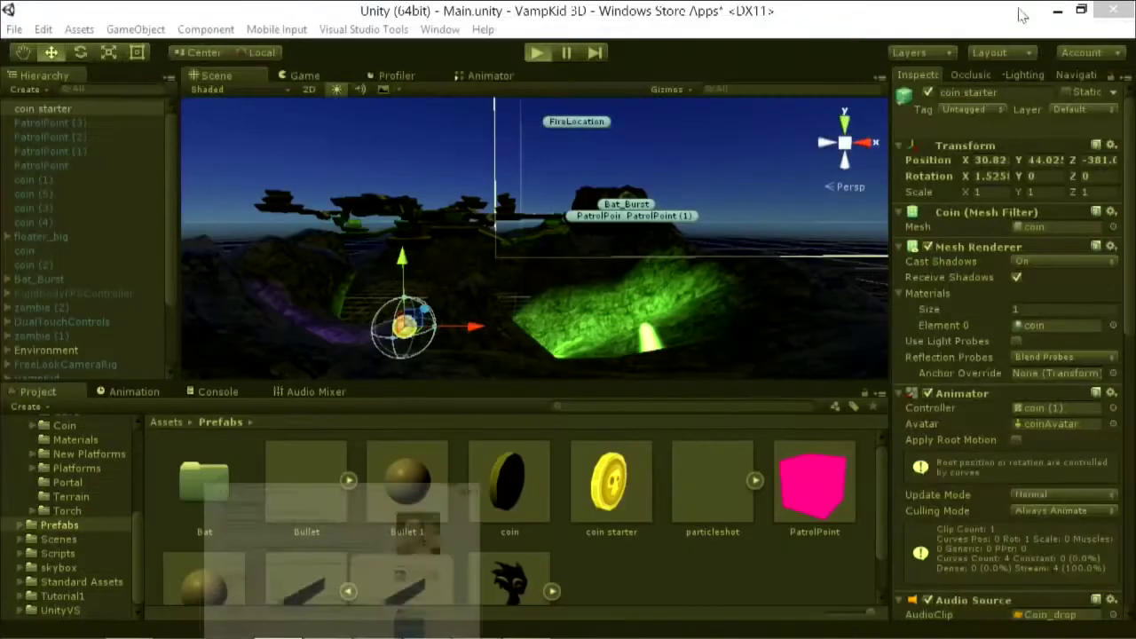
Enter and exit play mode, then switch windows toward the SimpleUnityProject editor
left_click(539, 52)
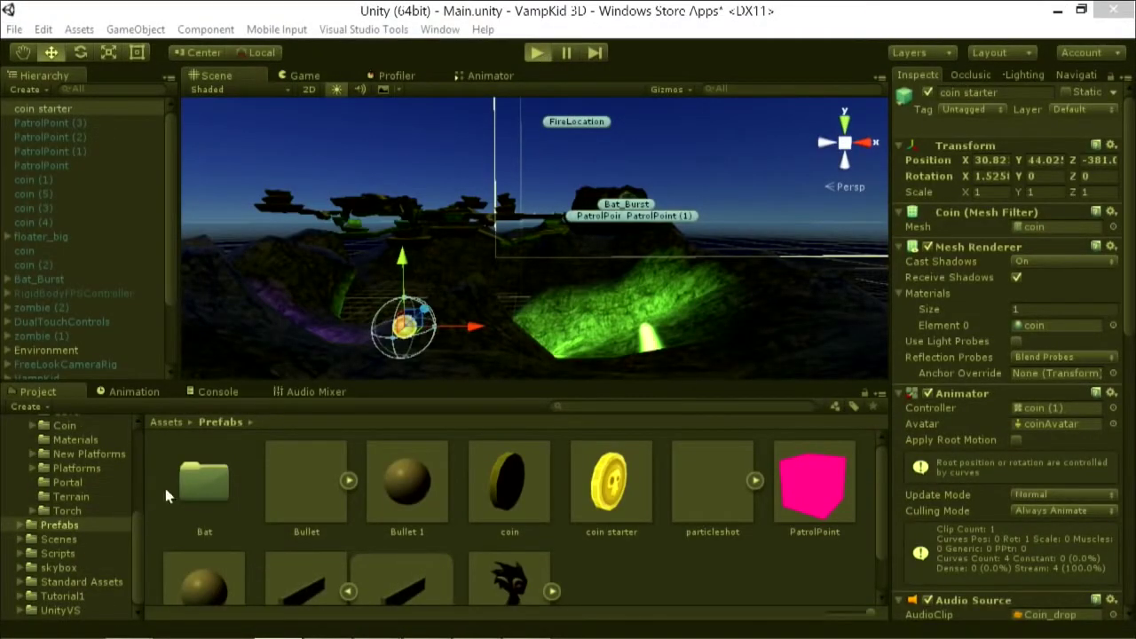
left_click(537, 55)
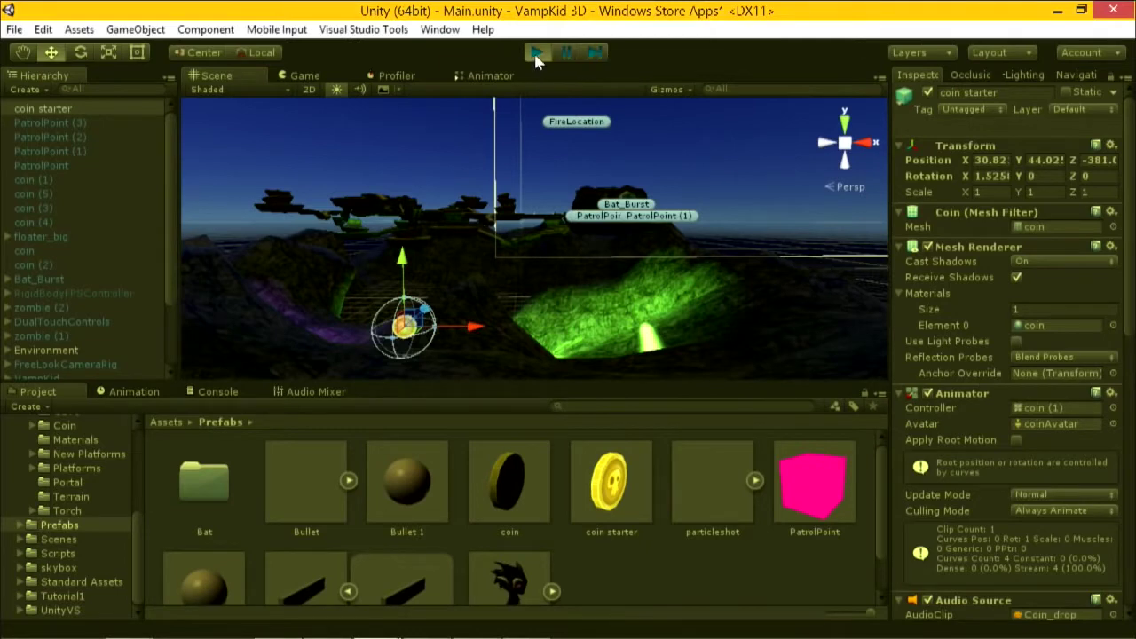
key("ctrl+p")
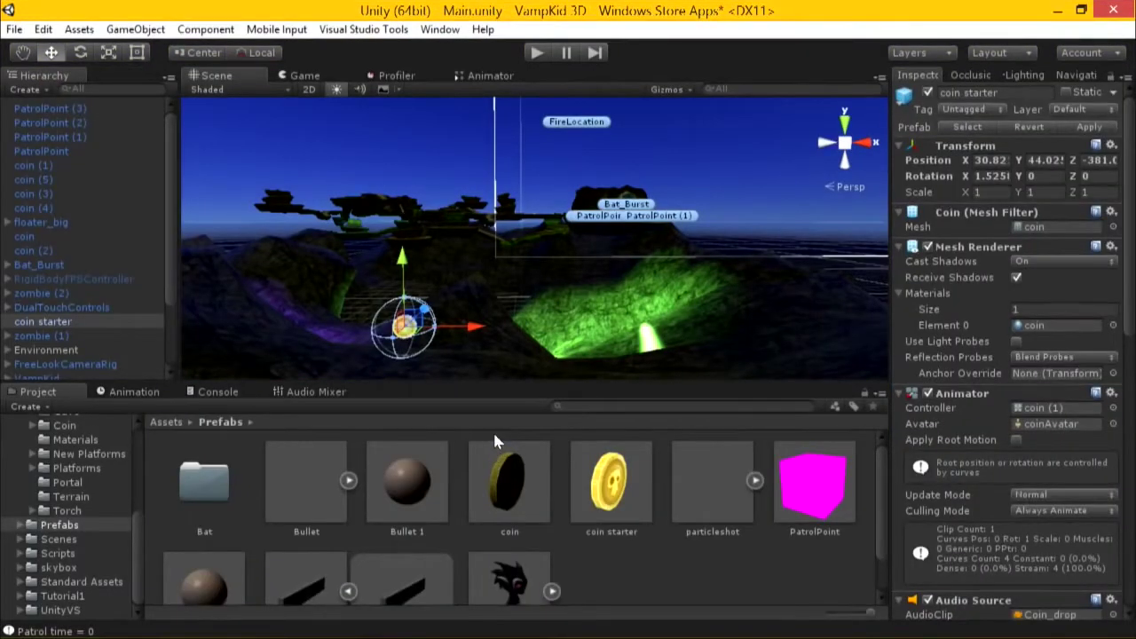
scroll(141, 475, "up", 5)
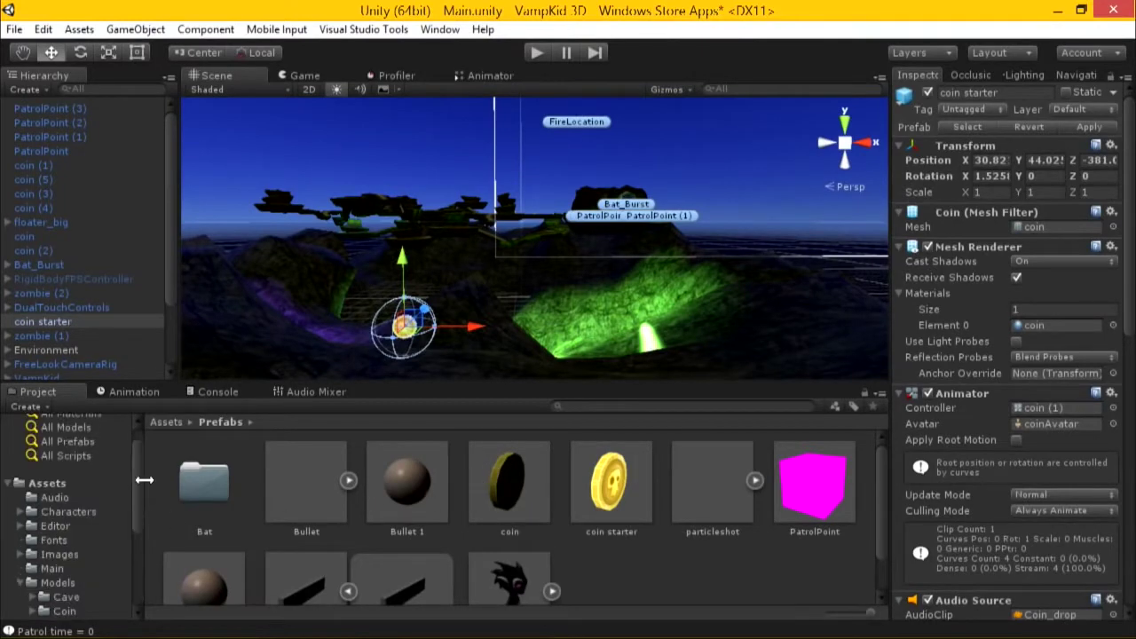
key("alt+Tab")
key("alt+Tab")
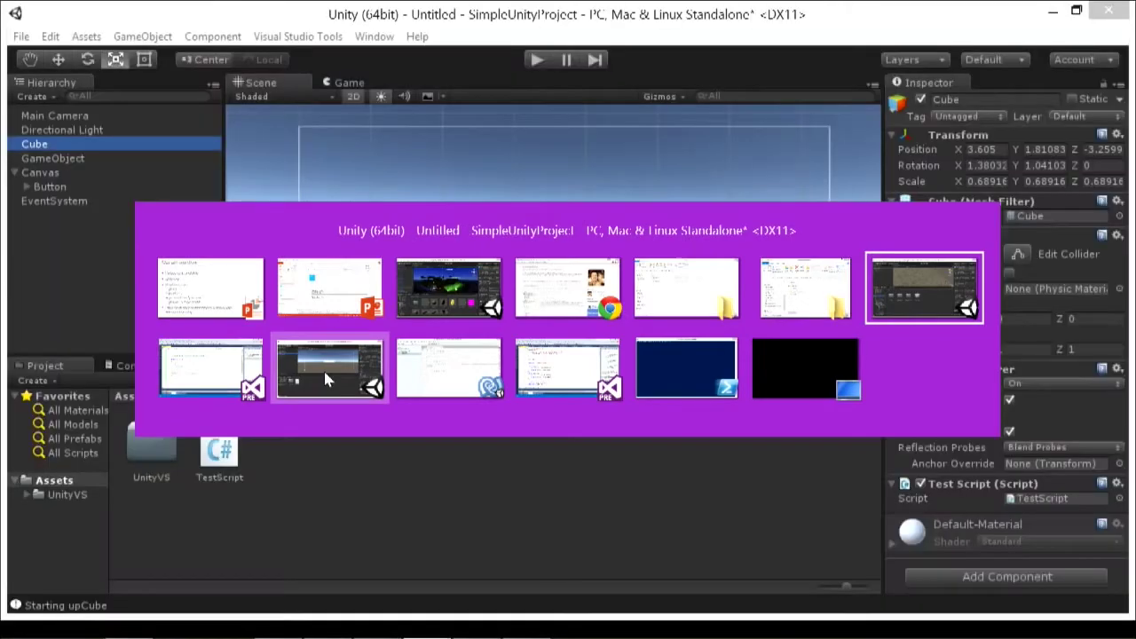
Reveal SimpleUnityProject's Assets folder in Explorer, enlarge that window, and bring StandardAssets forward
left_click(324, 377)
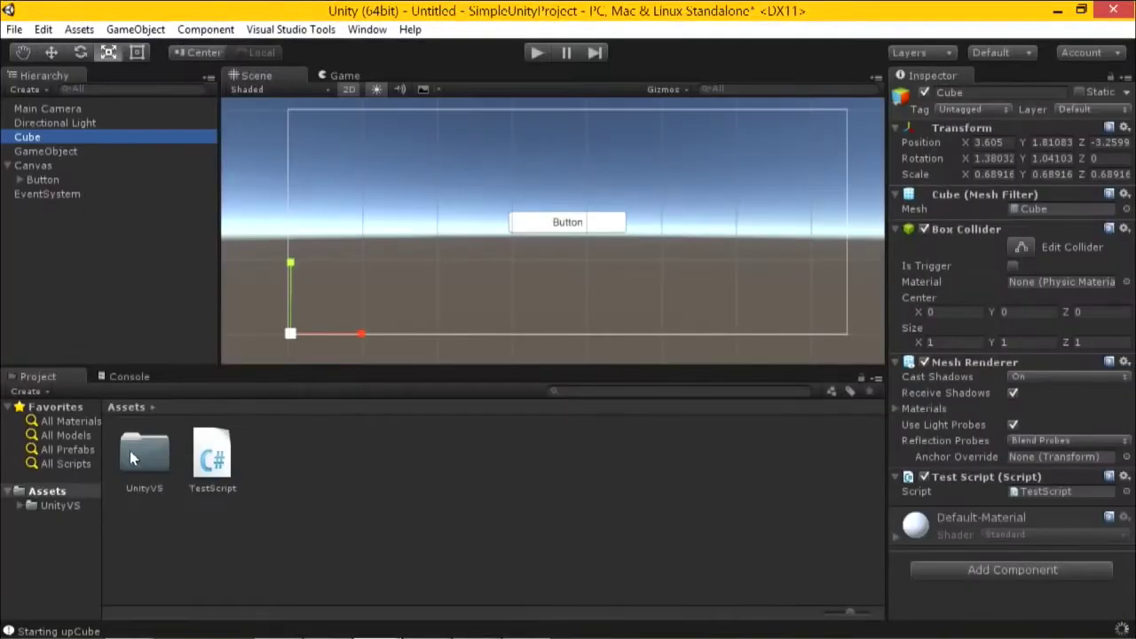
right_click(78, 492)
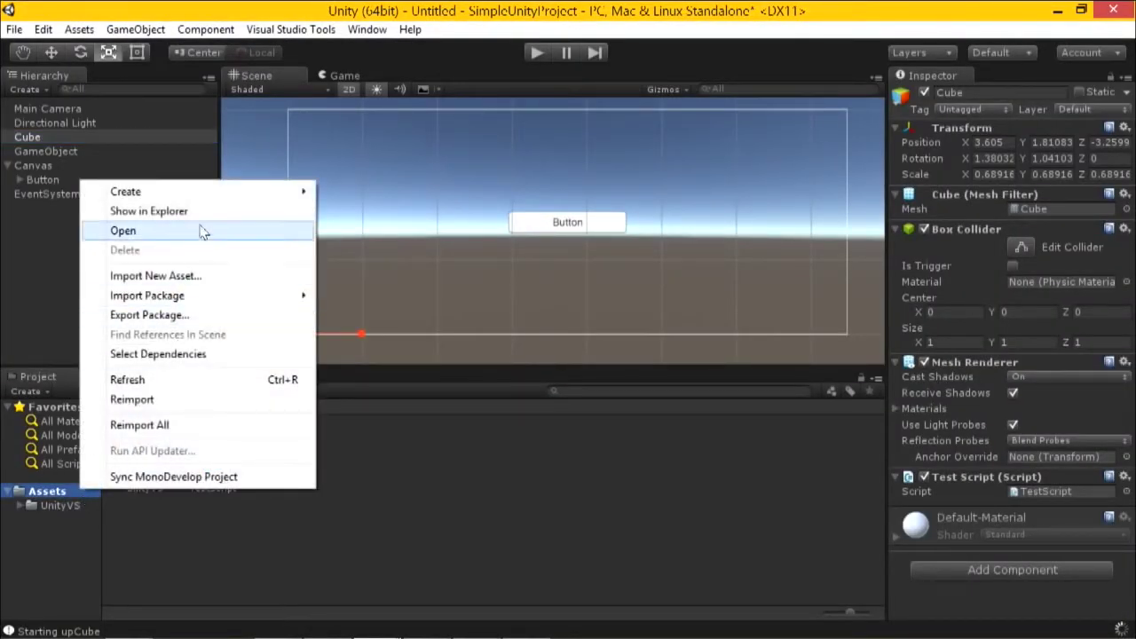
left_click(207, 216)
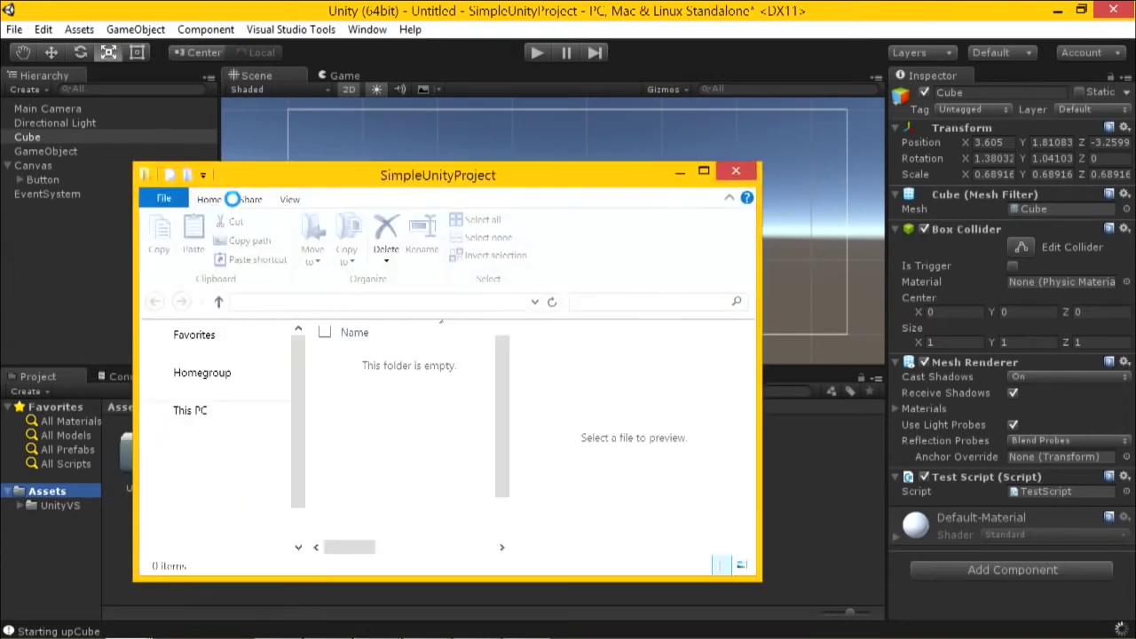
left_click_drag(251, 180, 420, 154)
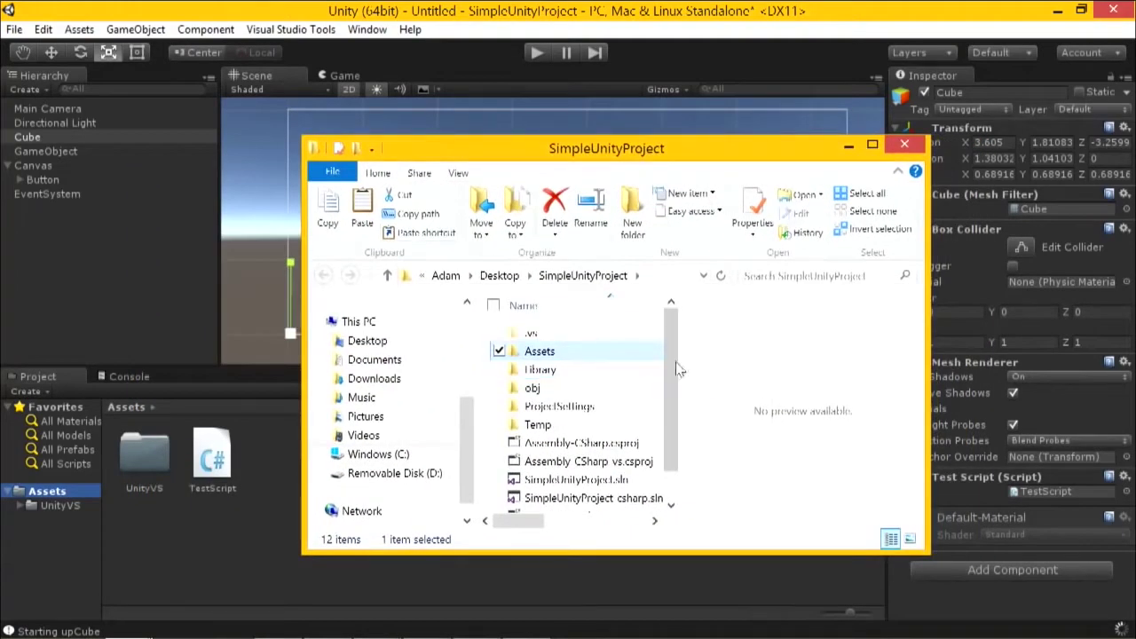
left_click_drag(928, 554, 1015, 600)
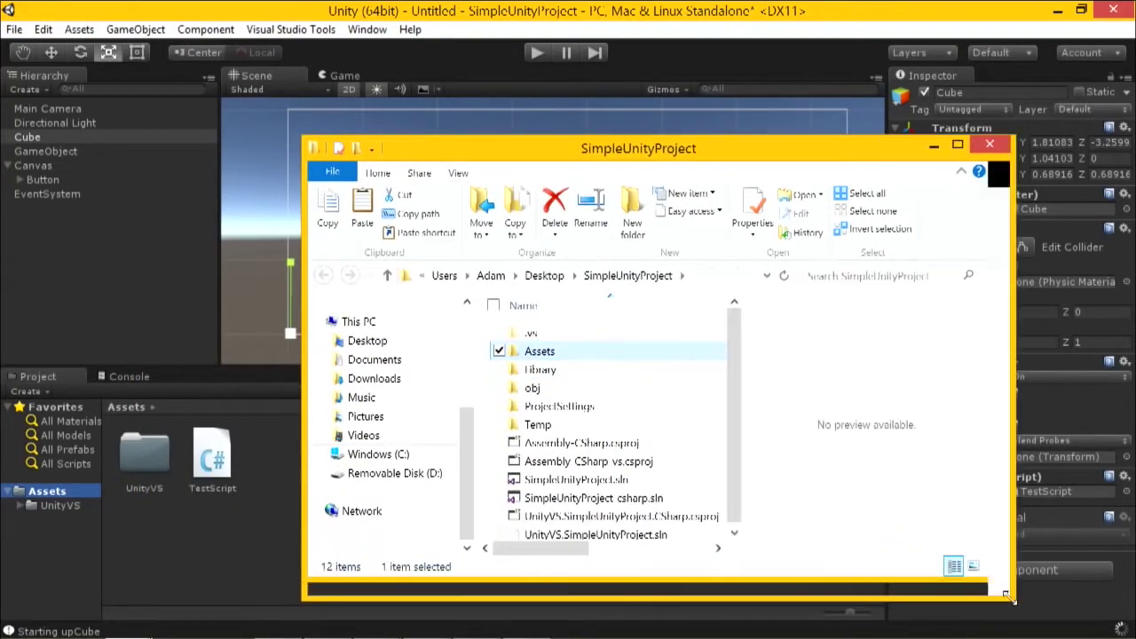
key("alt+Tab")
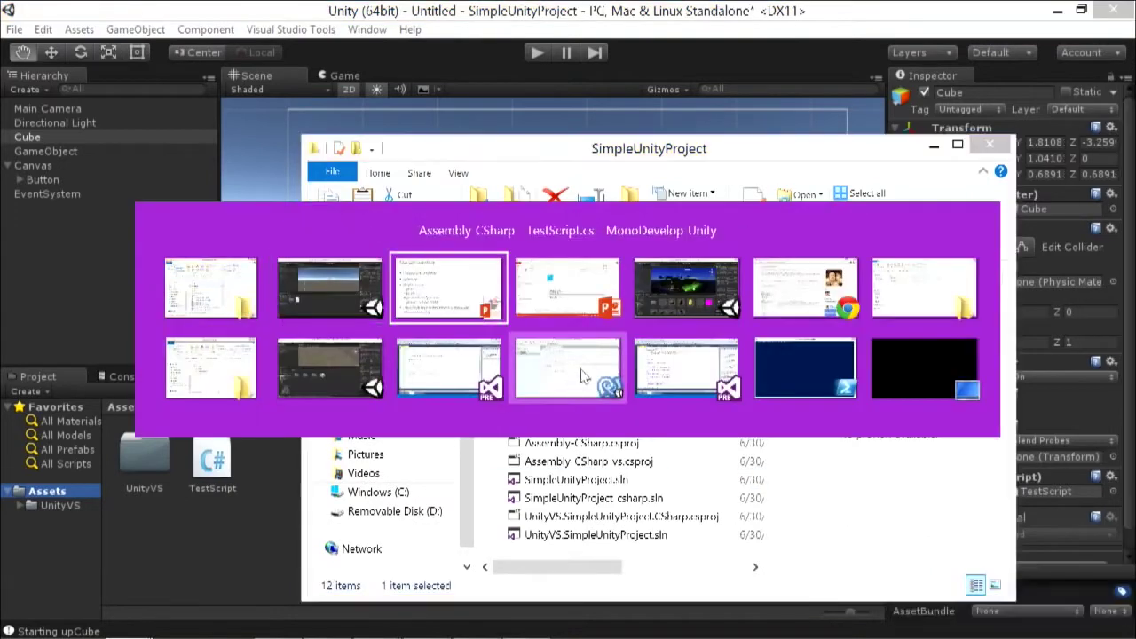
left_click(338, 381)
Show the StandardAssets folder in Explorer, widen the window, and select Library and Temp
right_click(99, 410)
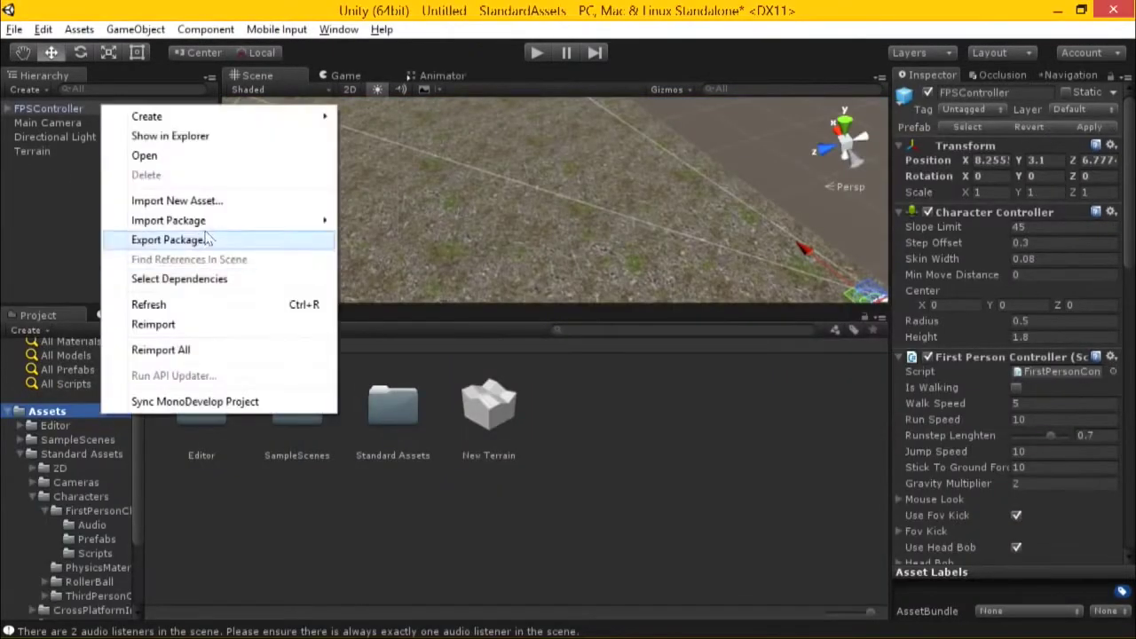
left_click(209, 135)
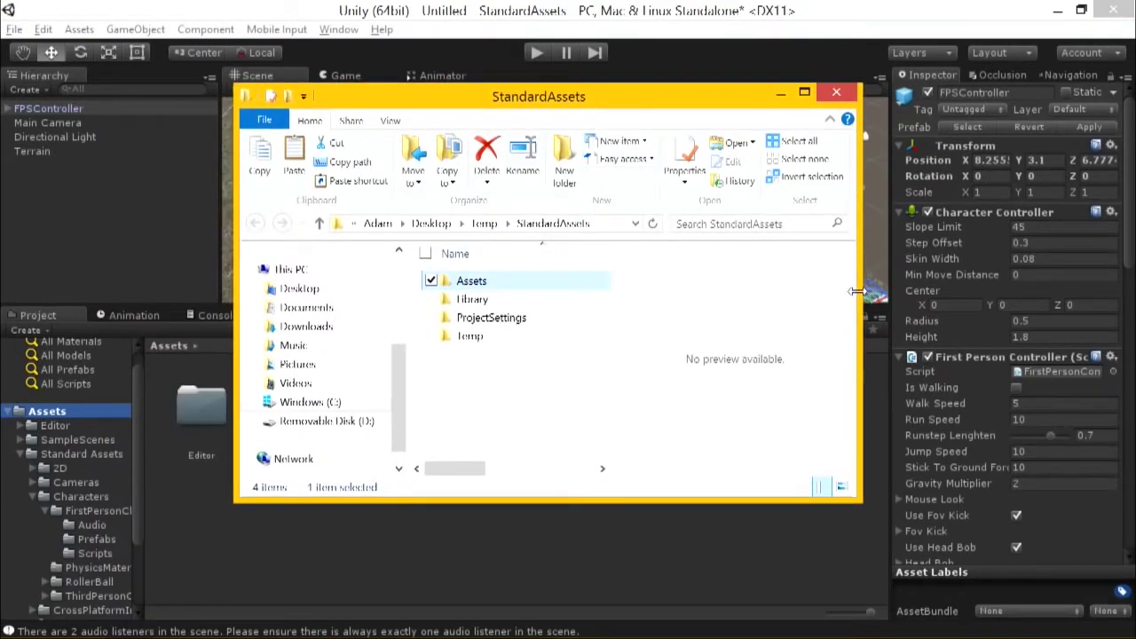
left_click_drag(863, 298, 941, 297)
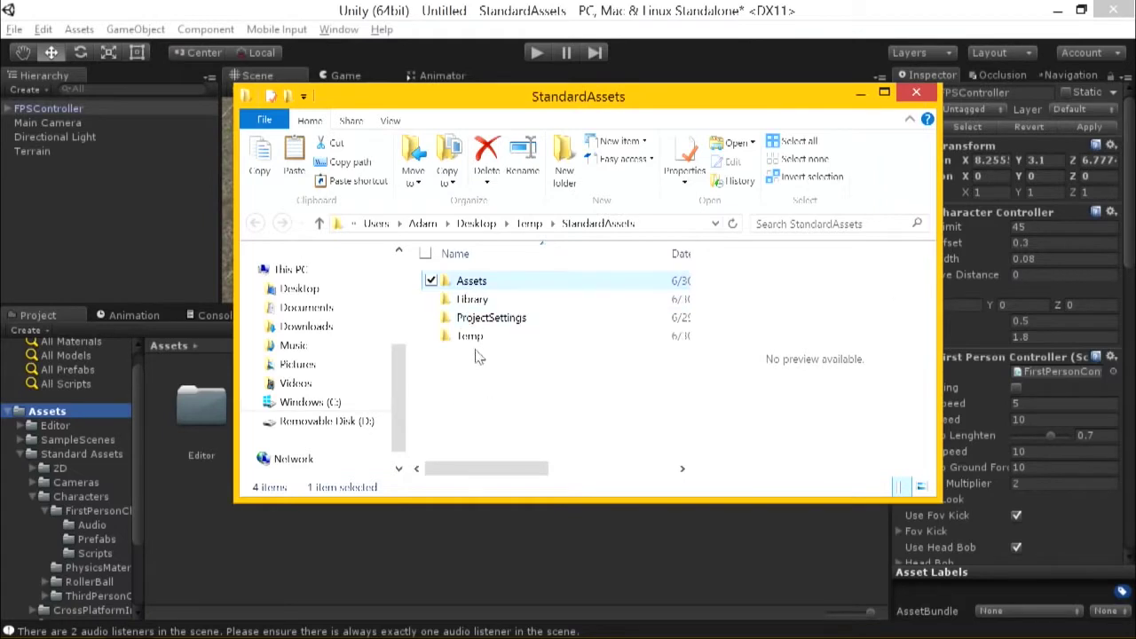
left_click(493, 302)
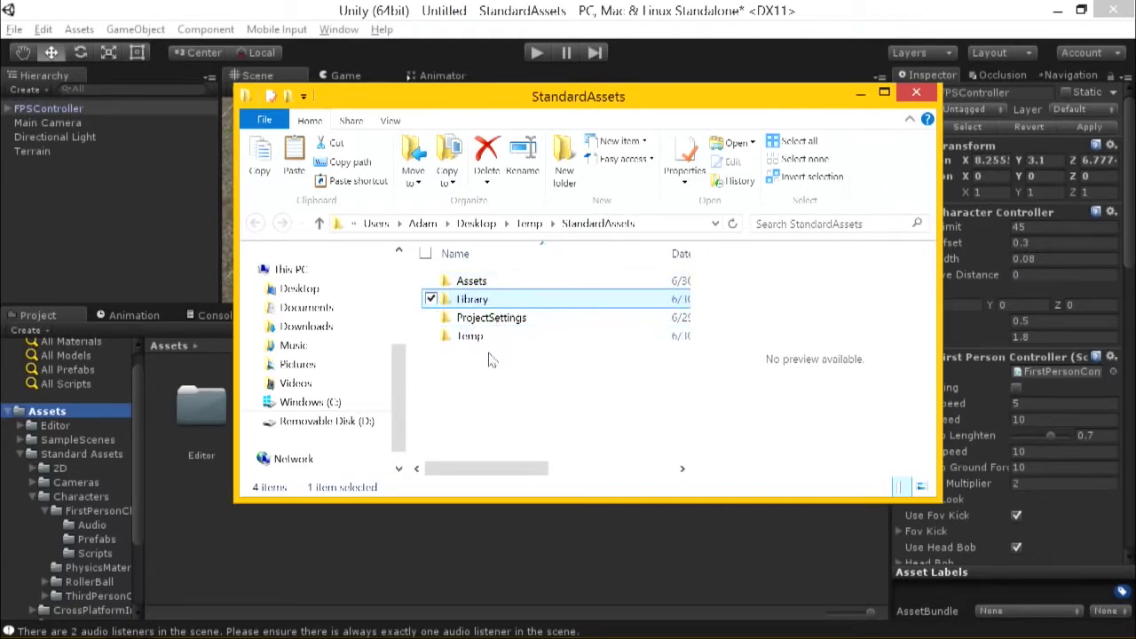
left_click(491, 339, "ctrl")
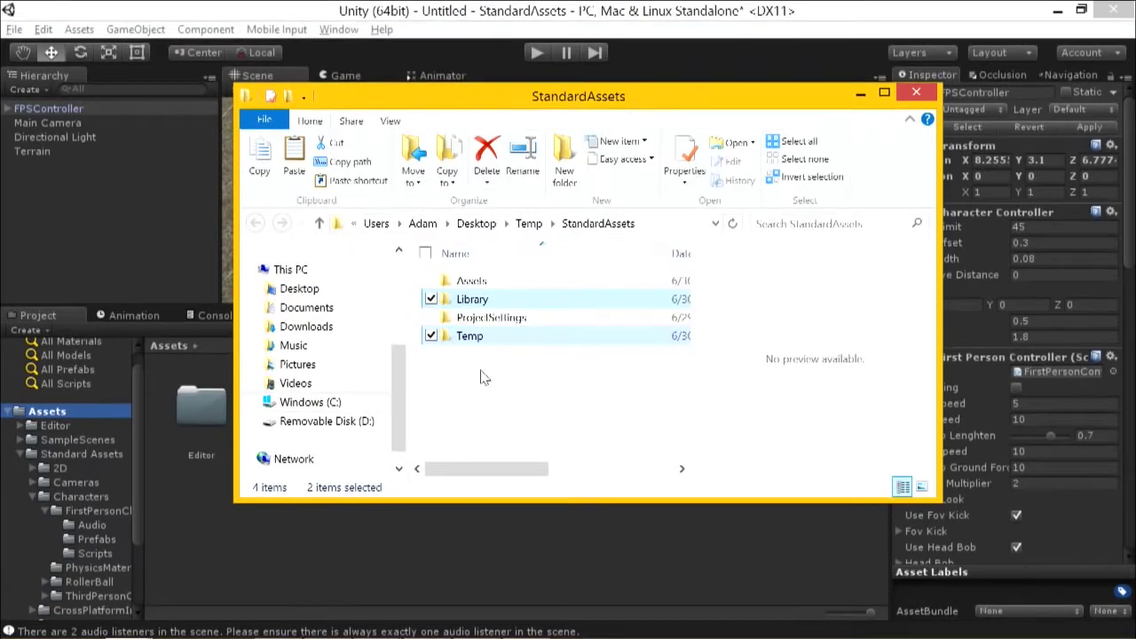
Navigate to Dropbox > source > Unity > Snippets and select the .gitignore file
key("alt+Tab")
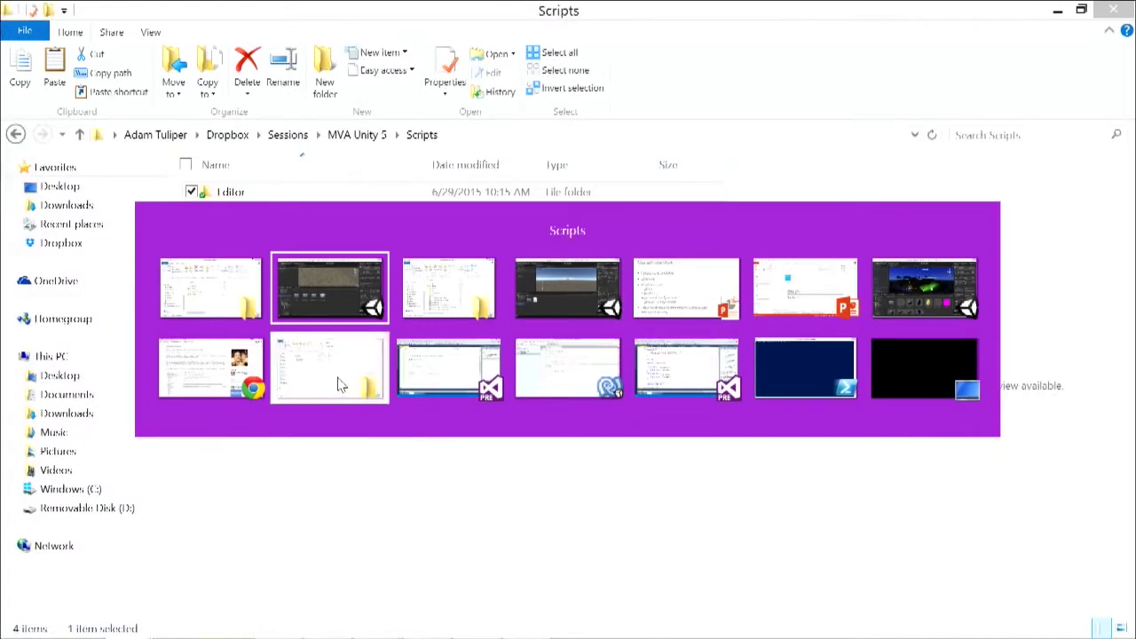
left_click(337, 383)
left_click(380, 137)
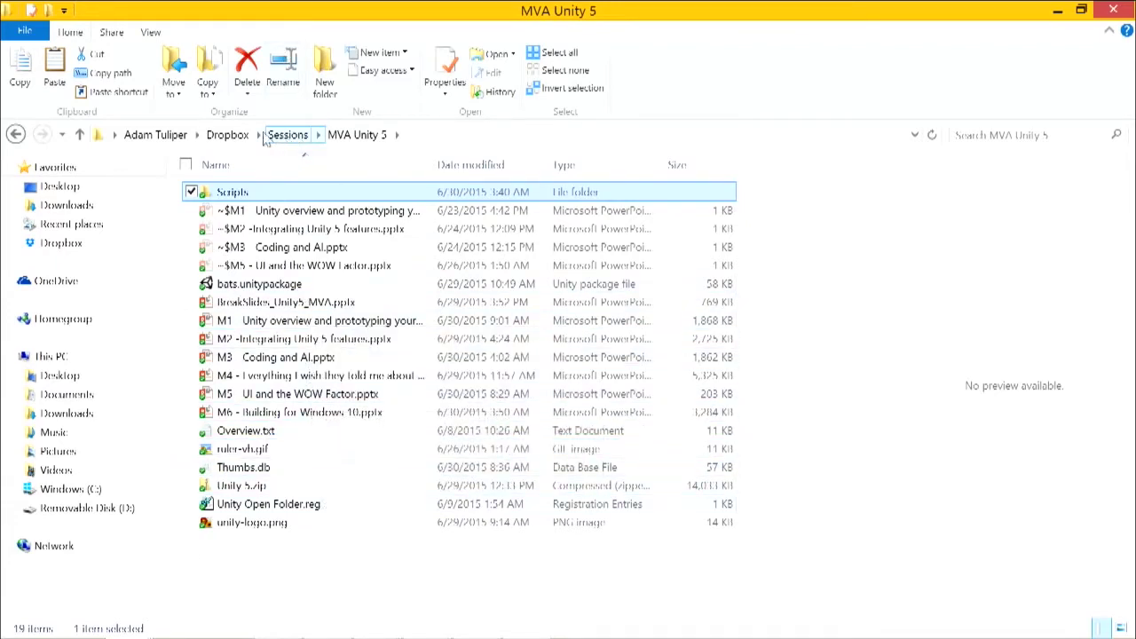
left_click(229, 135)
key("Down")
key("Down")
key("Return")
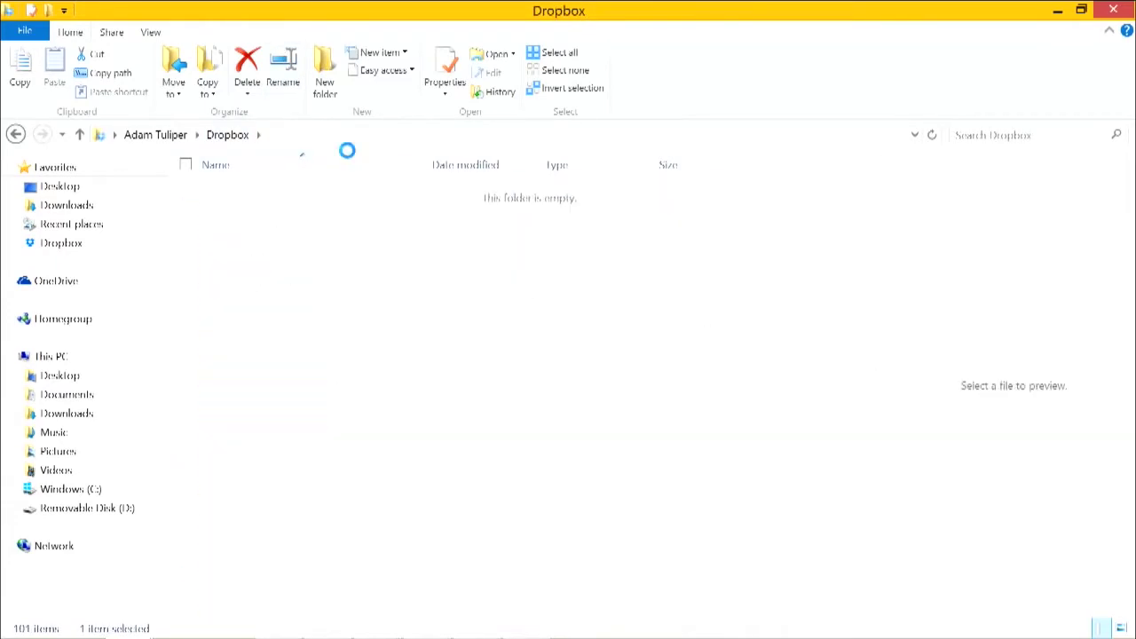
key("u")
key("Return")
key("s")
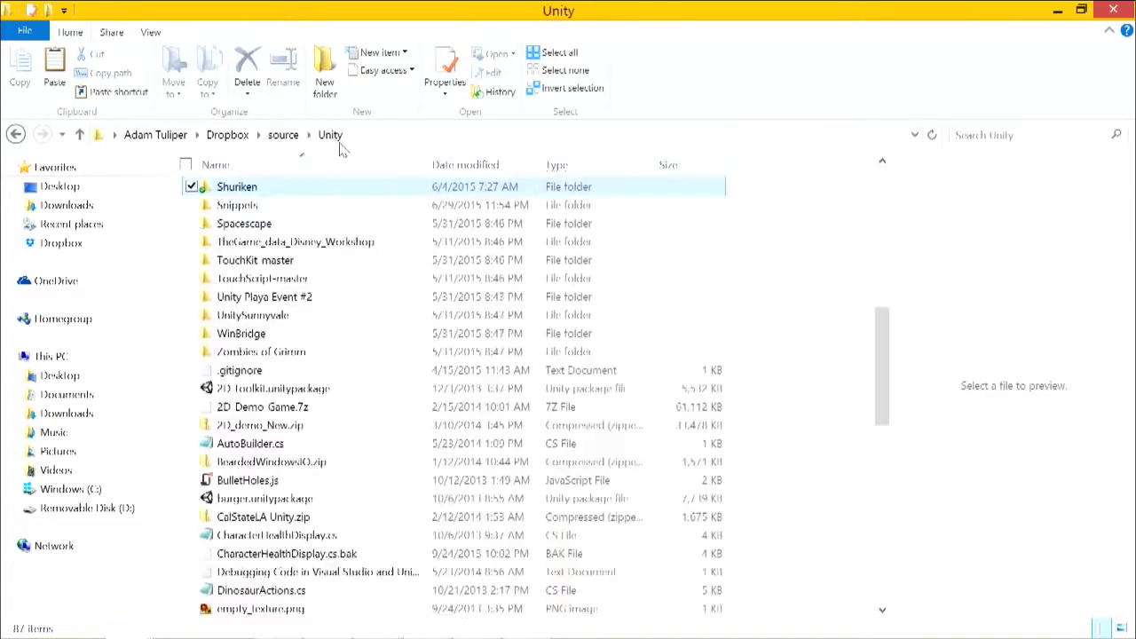
key("Down")
key("Return")
key("period")
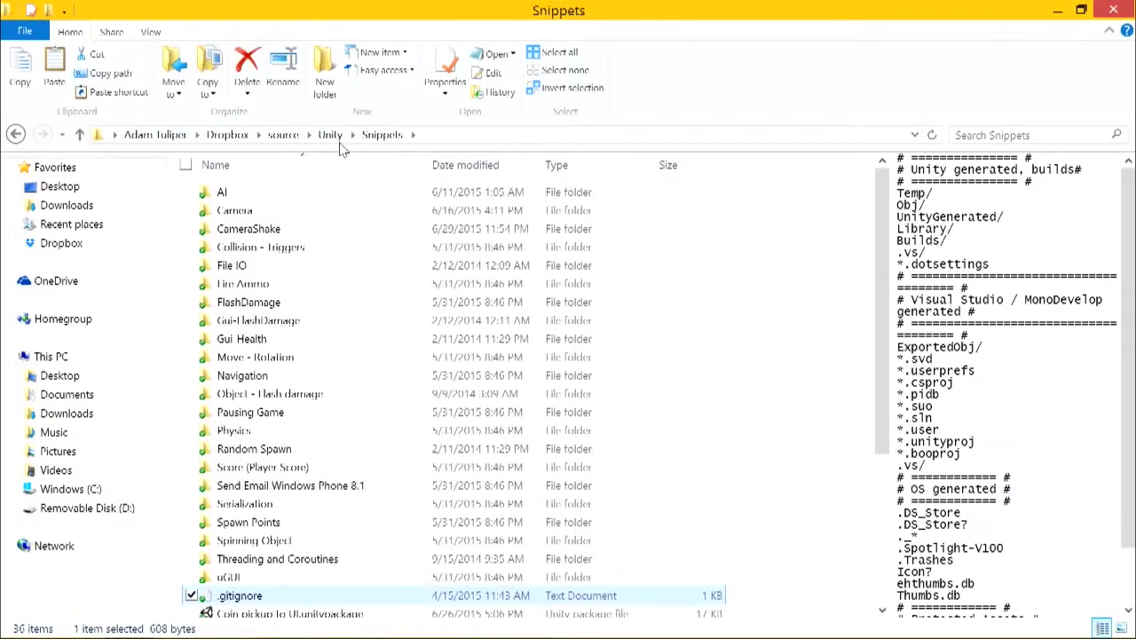
Paste the .gitignore file into the StandardAssets project folder
scroll(371, 428, "down", 2)
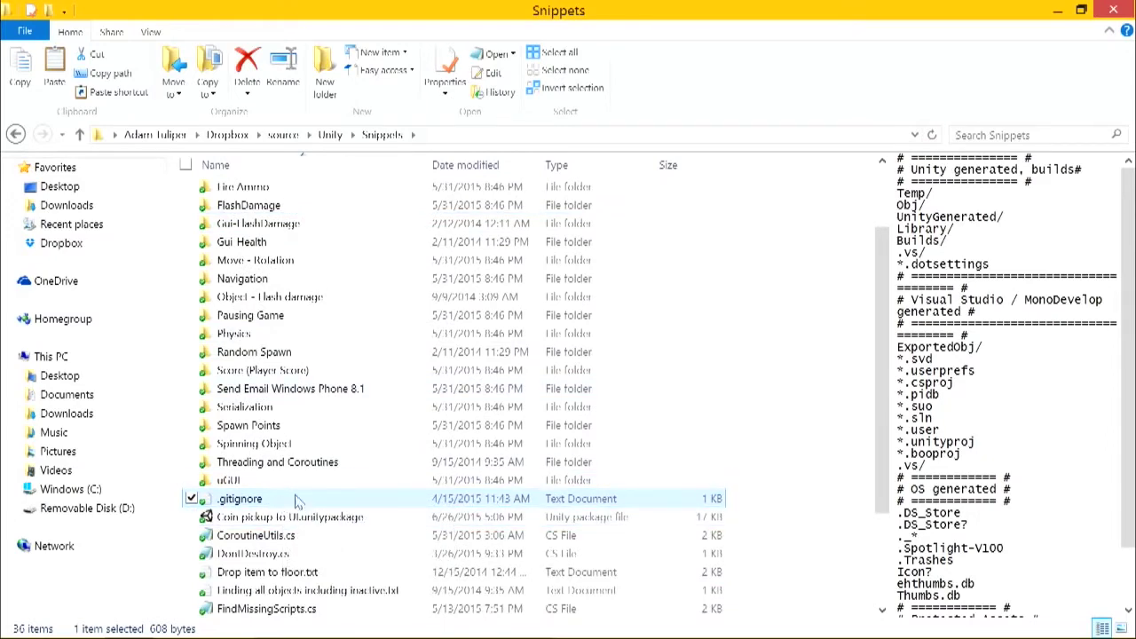
scroll(319, 502, "down", 1)
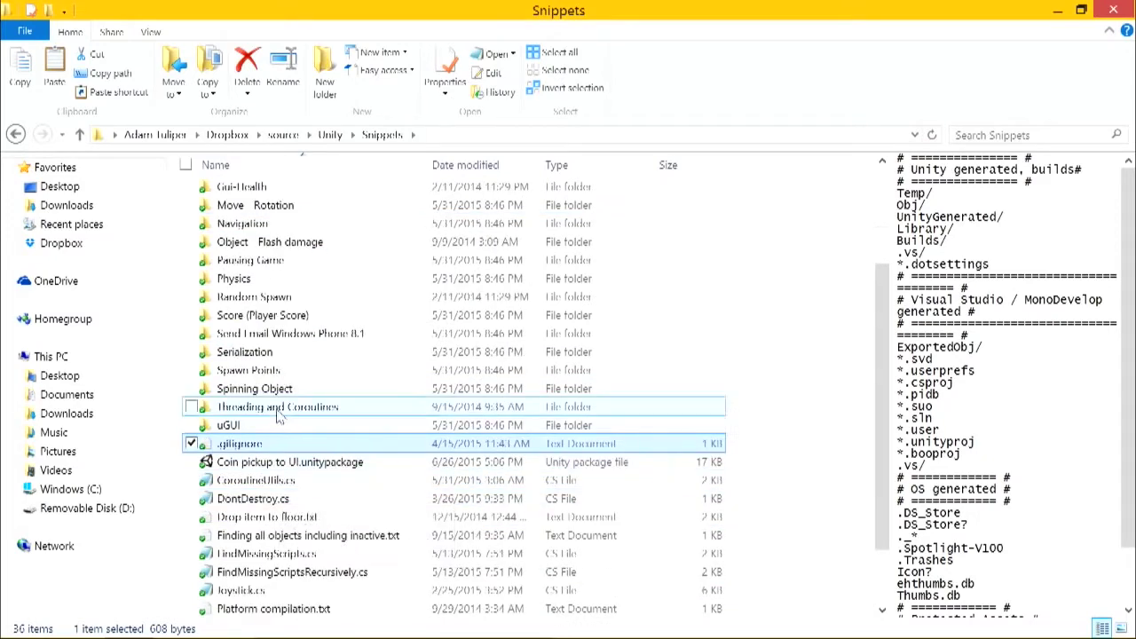
key("alt+Tab")
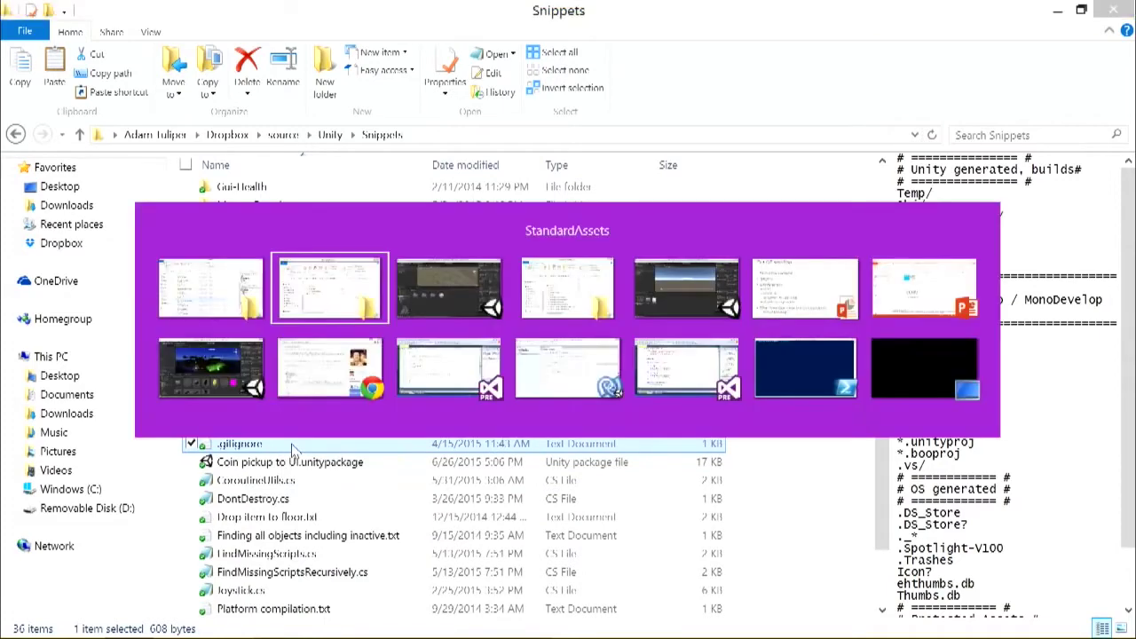
key("ctrl+v")
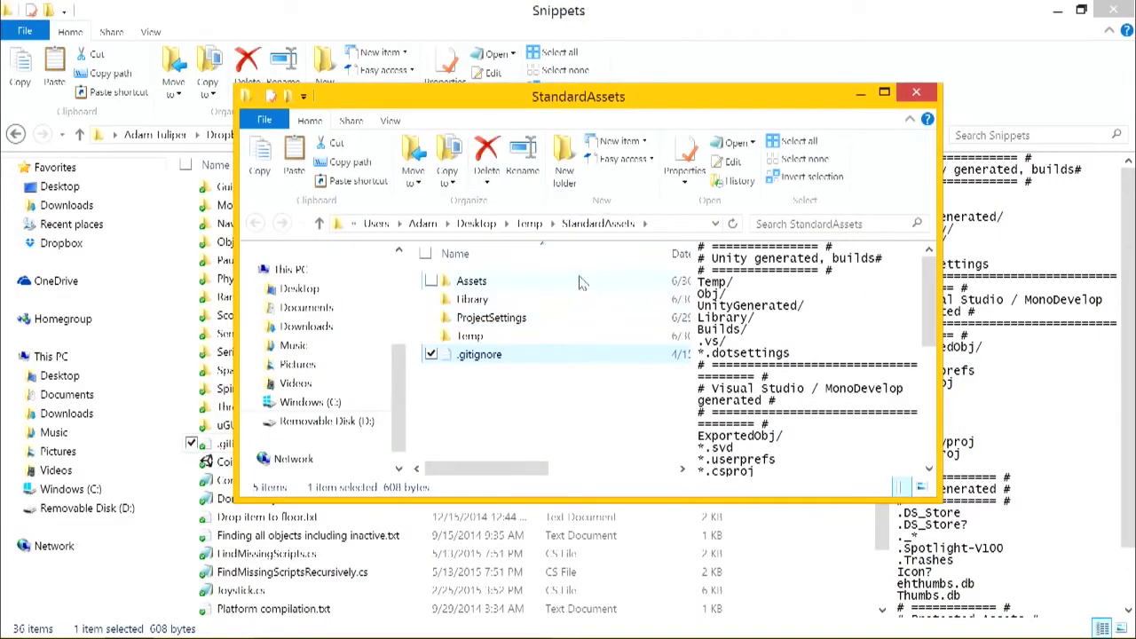
Launch PowerShell and cd into the StandardAssets project folder using its copied path
key("super")
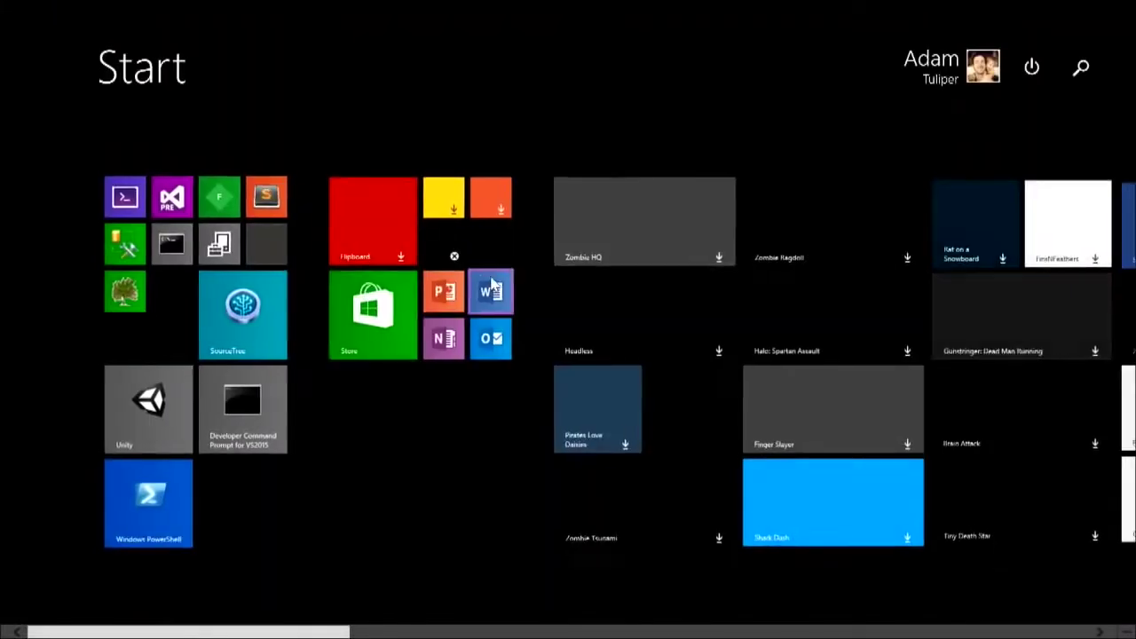
key("super")
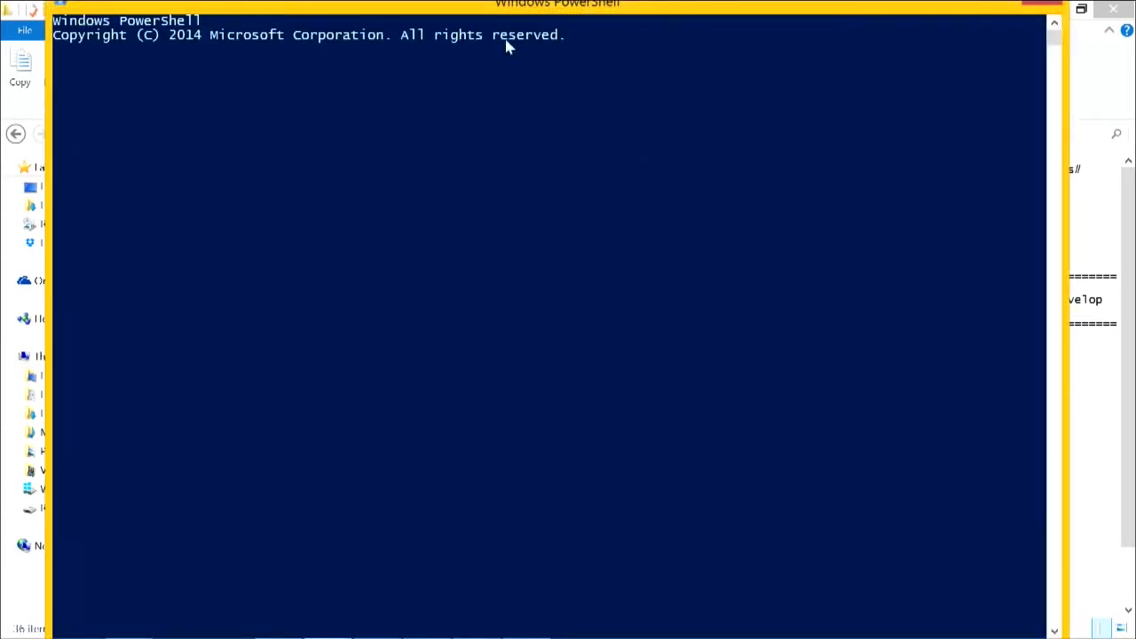
left_click(538, 124)
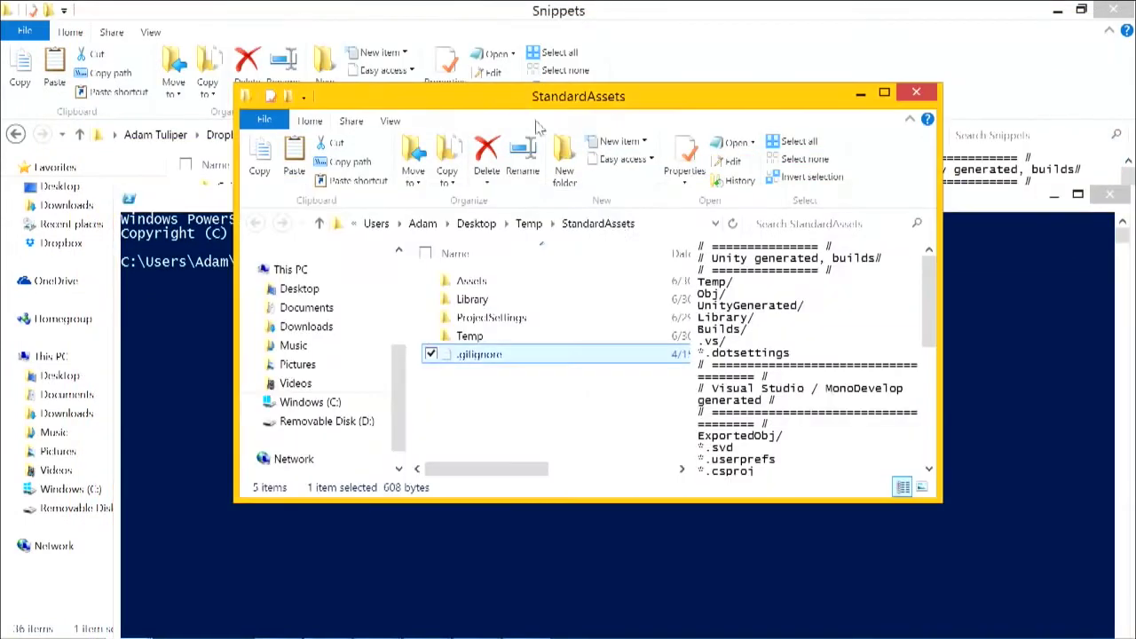
left_click(655, 225)
left_click(206, 295)
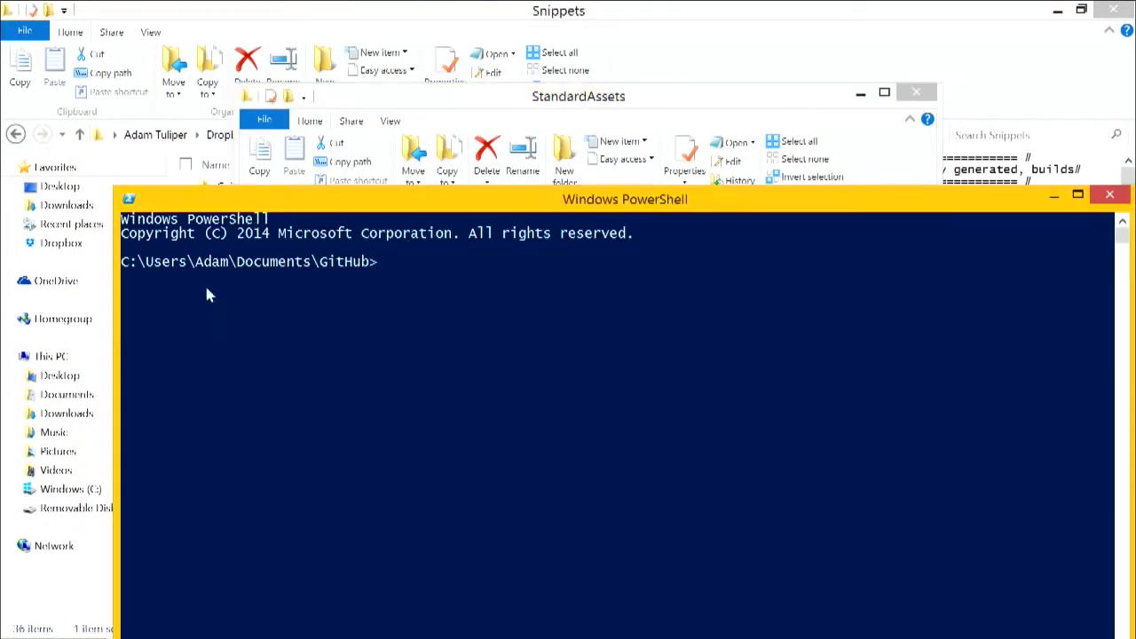
type("cd")
right_click(449, 303)
key("Return")
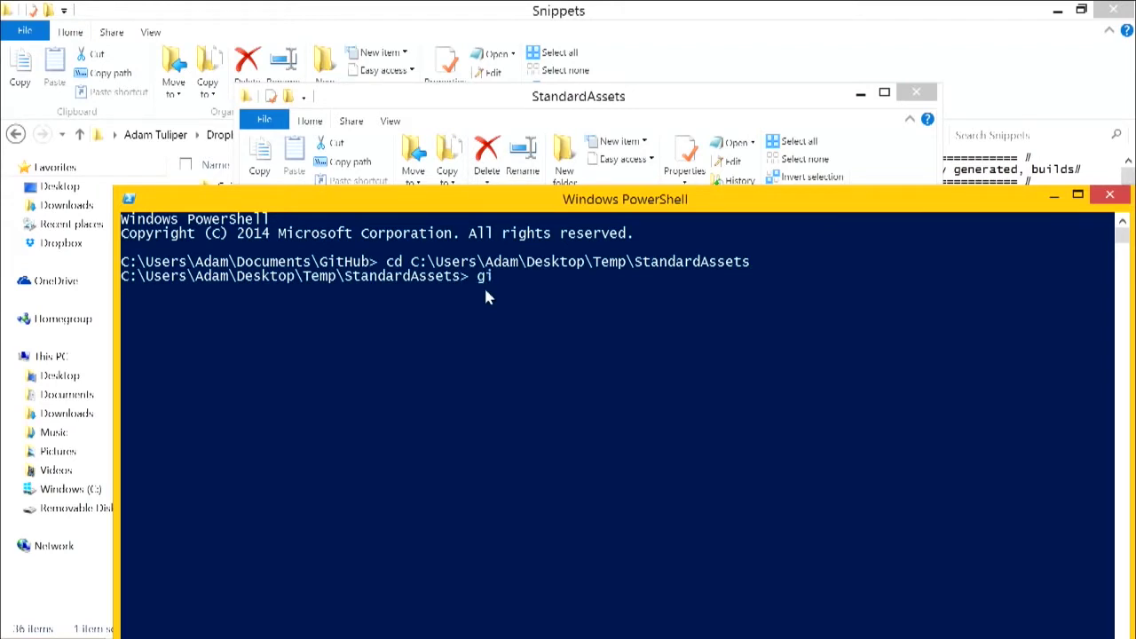
Run git init and confirm the new .git folder appears in Explorer
type("git init")
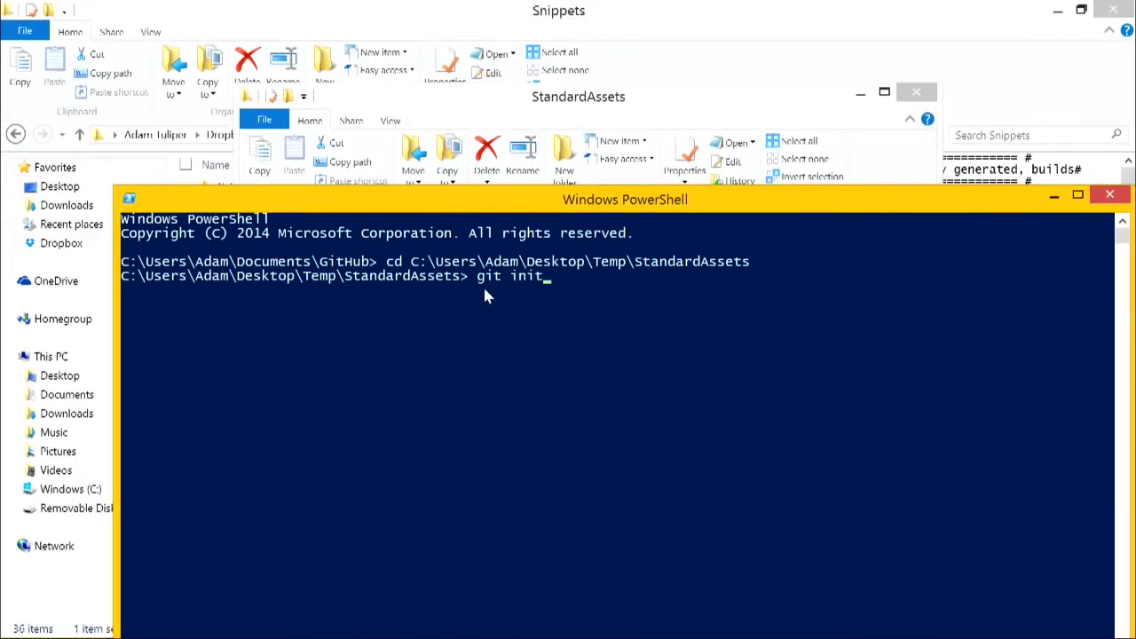
key("Return")
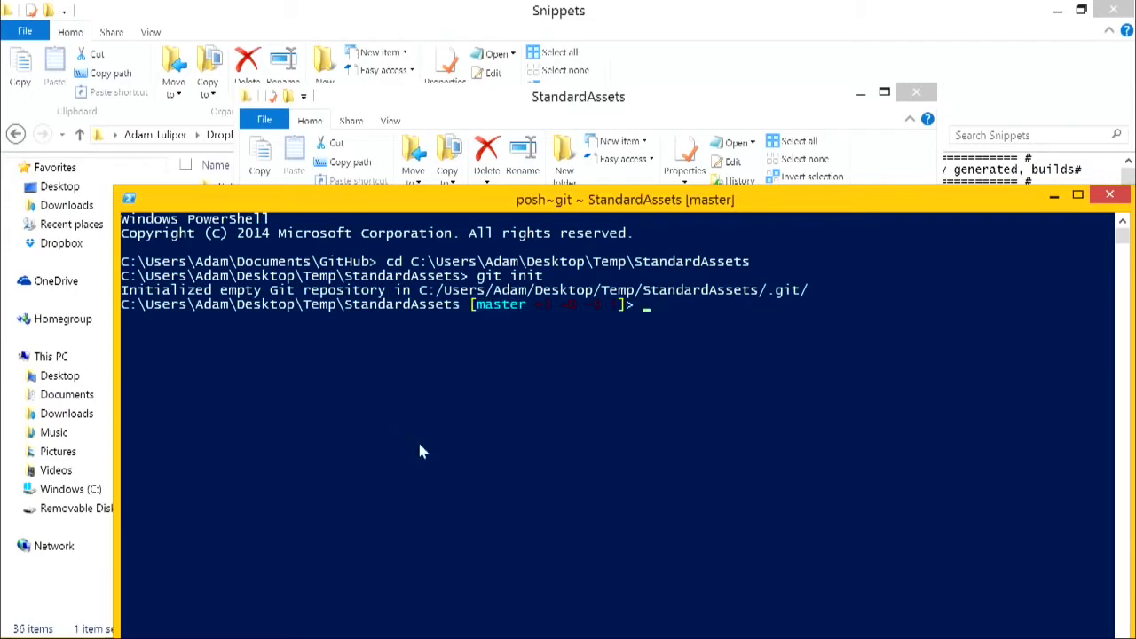
left_click(449, 94)
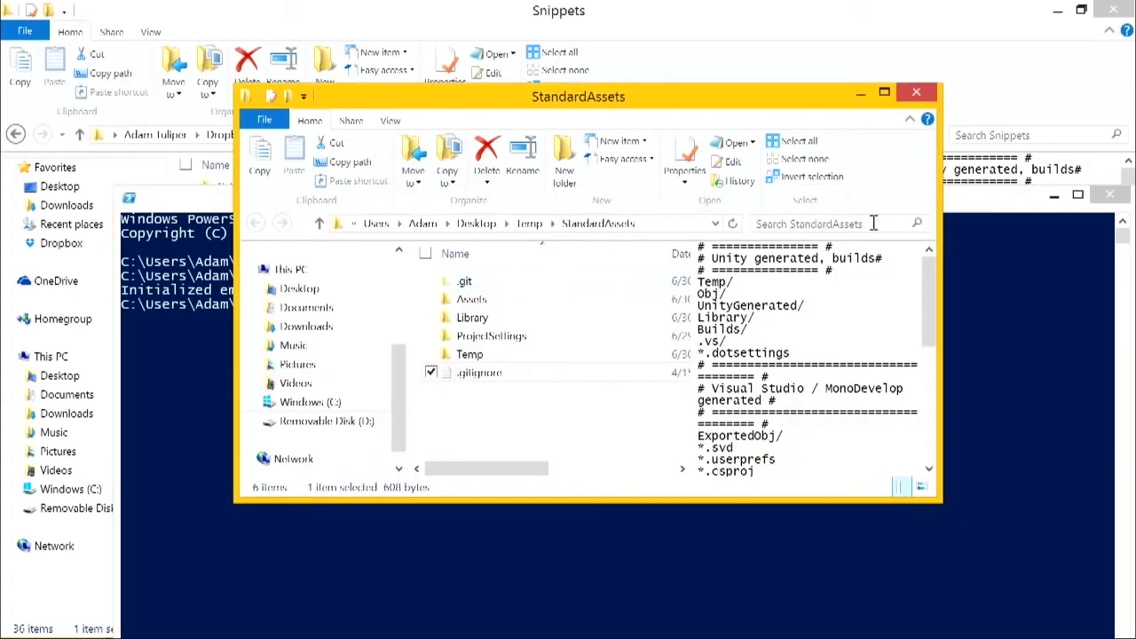
Run git add -A . to stage all StandardAssets files
left_click(965, 215)
type("git a")
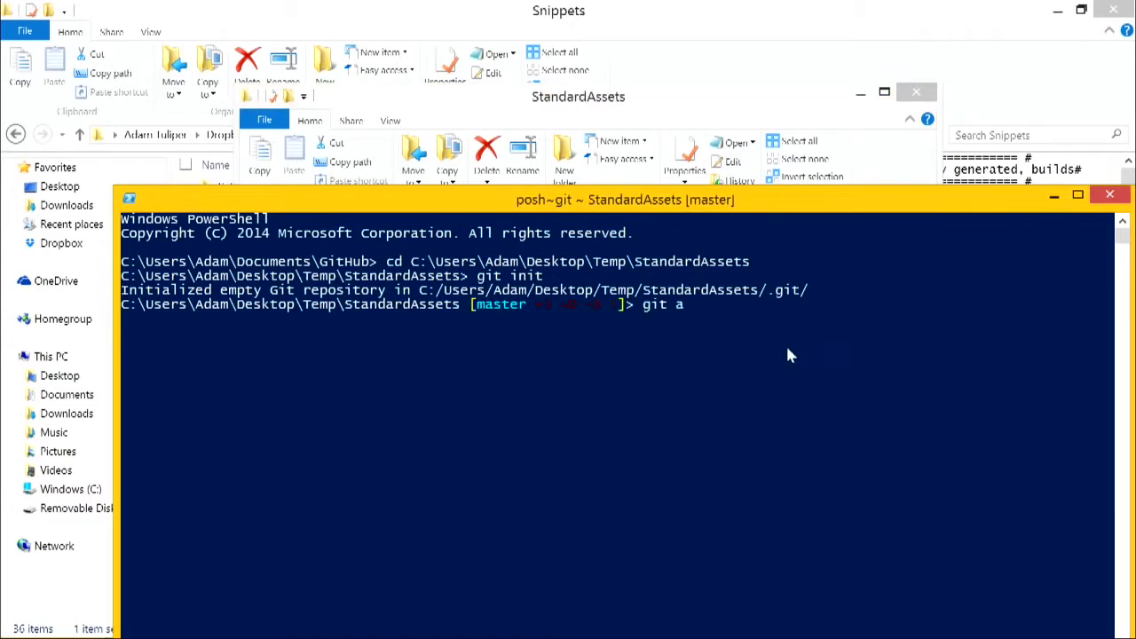
type("dd -A")
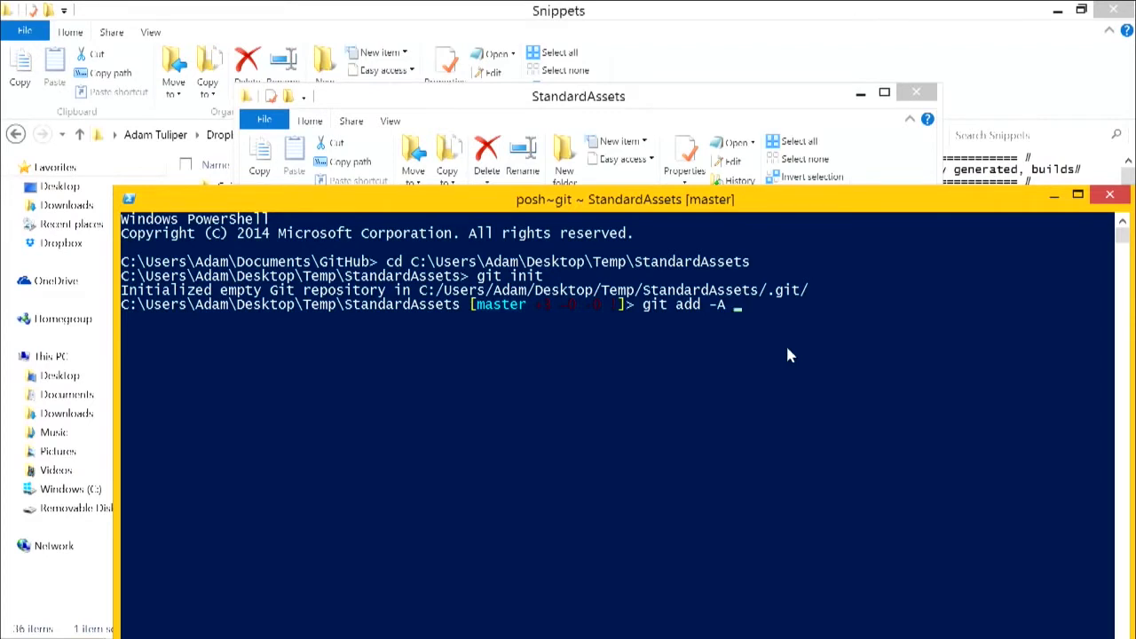
type(".")
key("Return")
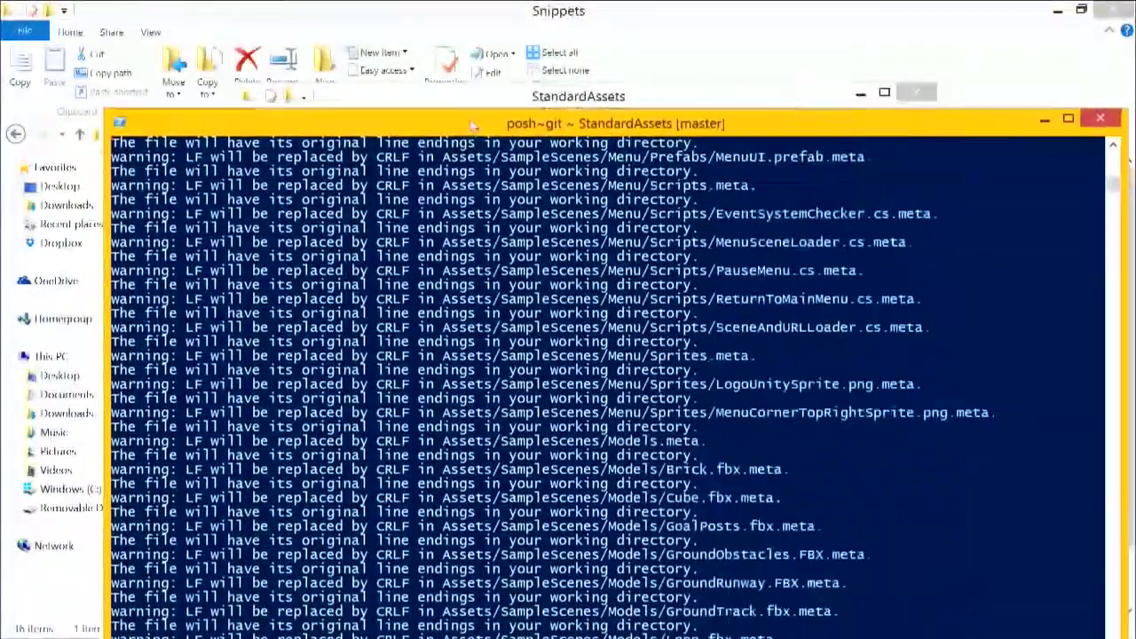
Move the console up and switch to the GitHub profile activity page in Chrome
left_click_drag(479, 202, 435, 17)
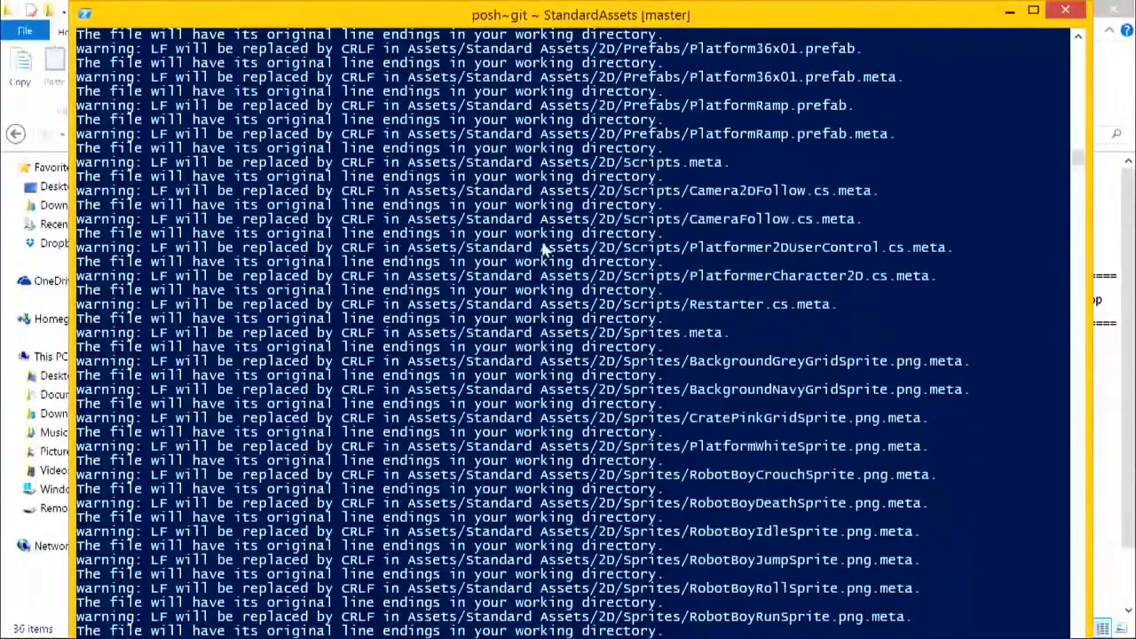
key("alt+Tab")
key("alt+Tab")
key("alt+Tab")
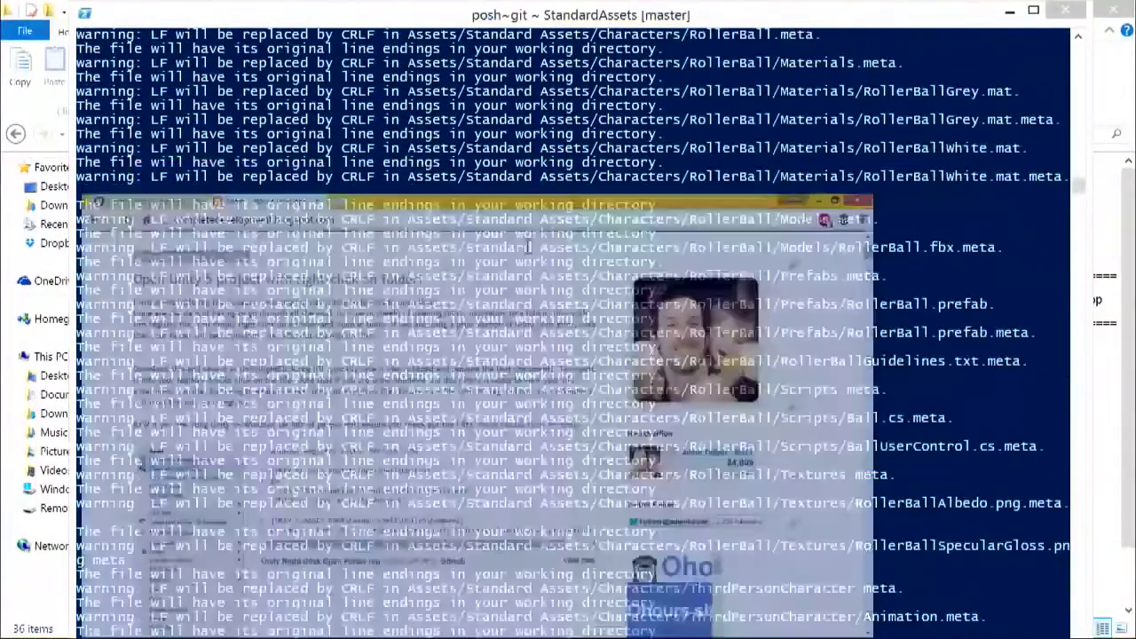
left_click(40, 10)
Create a new GitHub repository named MyUnityProject from the + > New repository menu
scroll(843, 152, "up", 5)
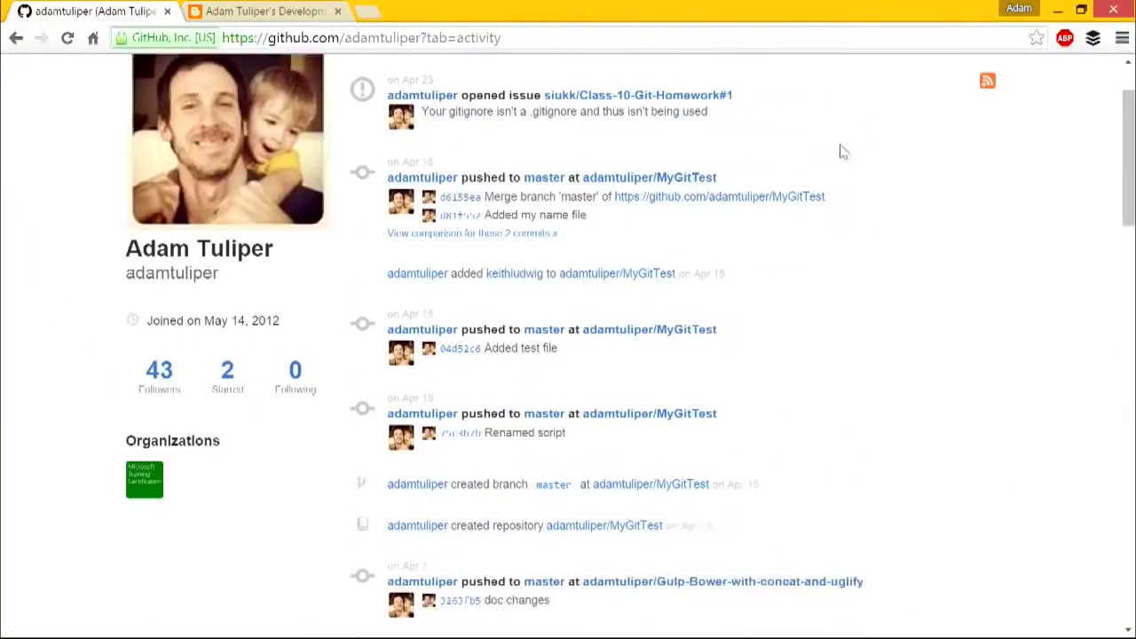
scroll(843, 152, "up", 1)
left_click(943, 74)
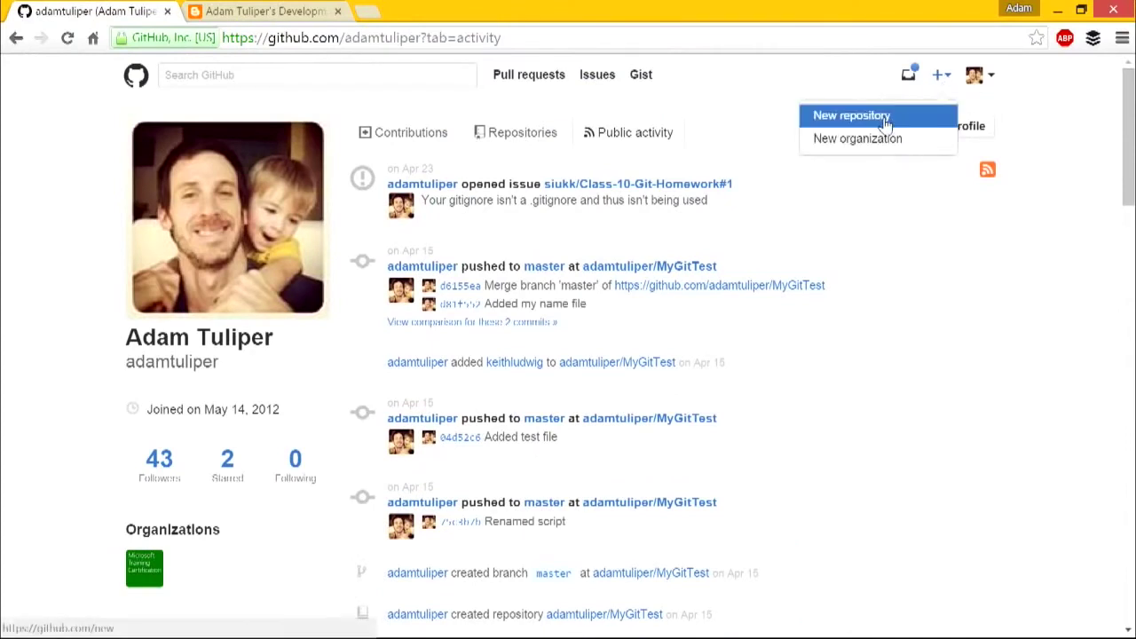
left_click(885, 118)
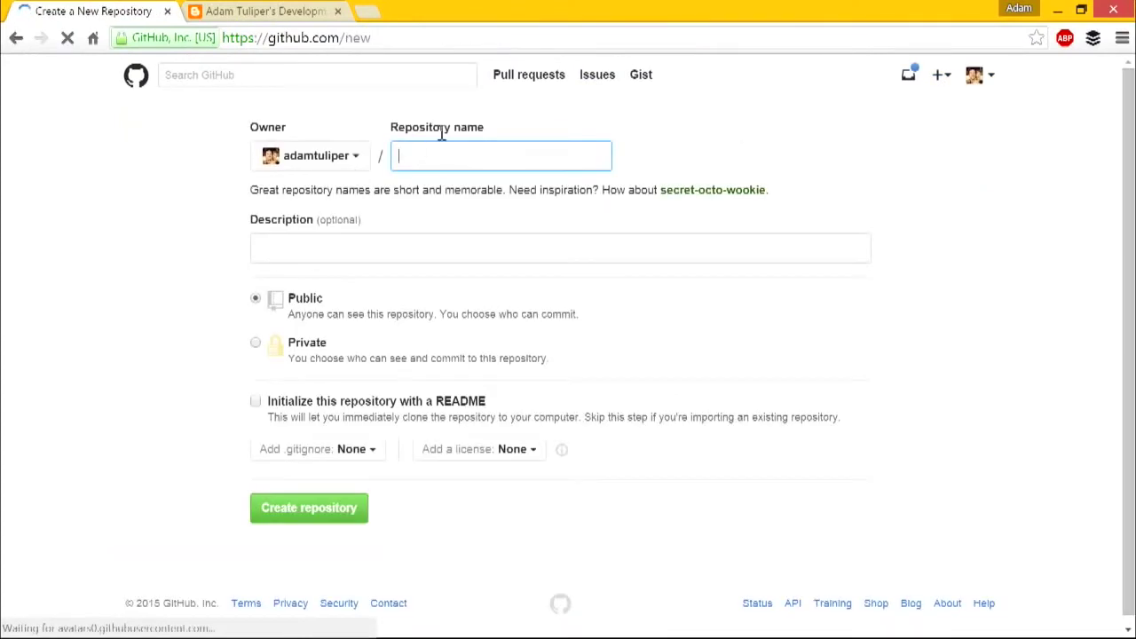
type("My")
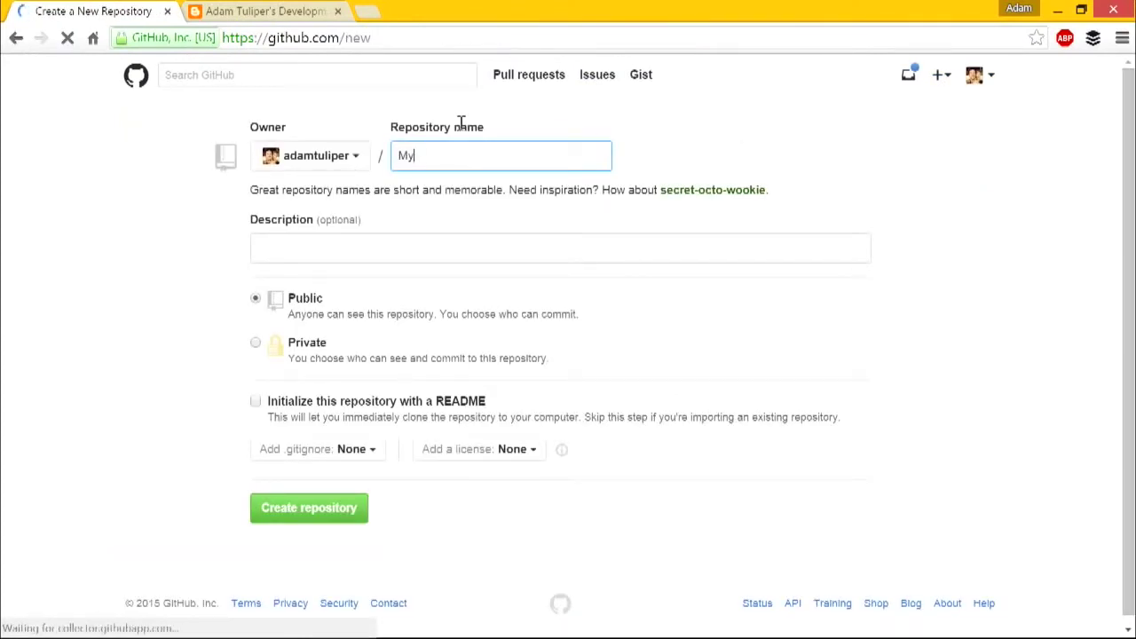
type("UnityProject")
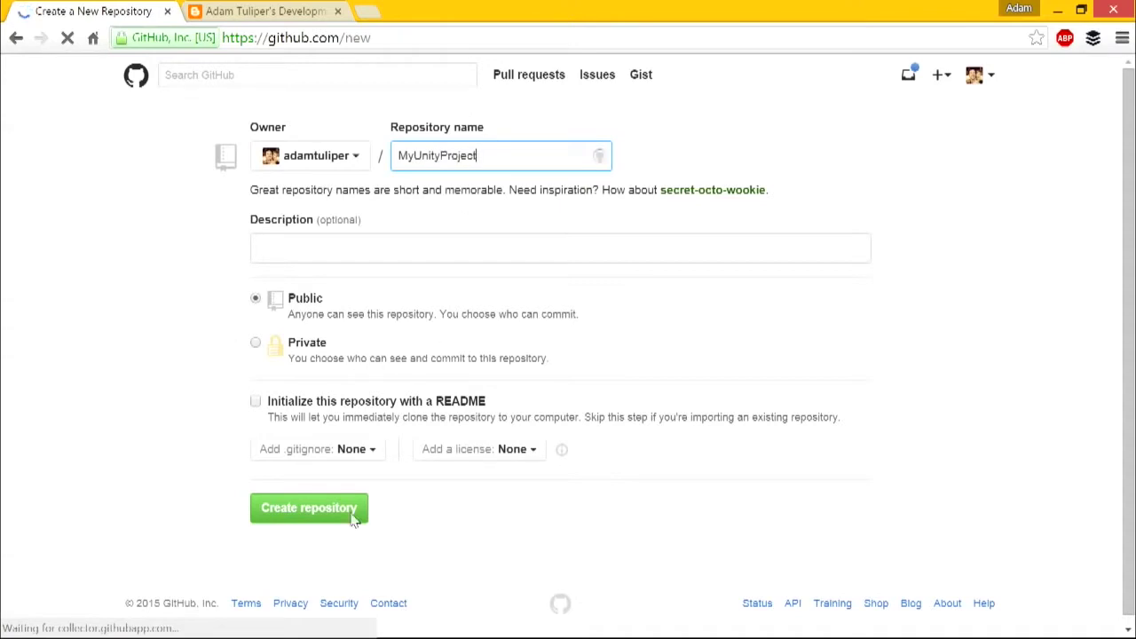
left_click(337, 522)
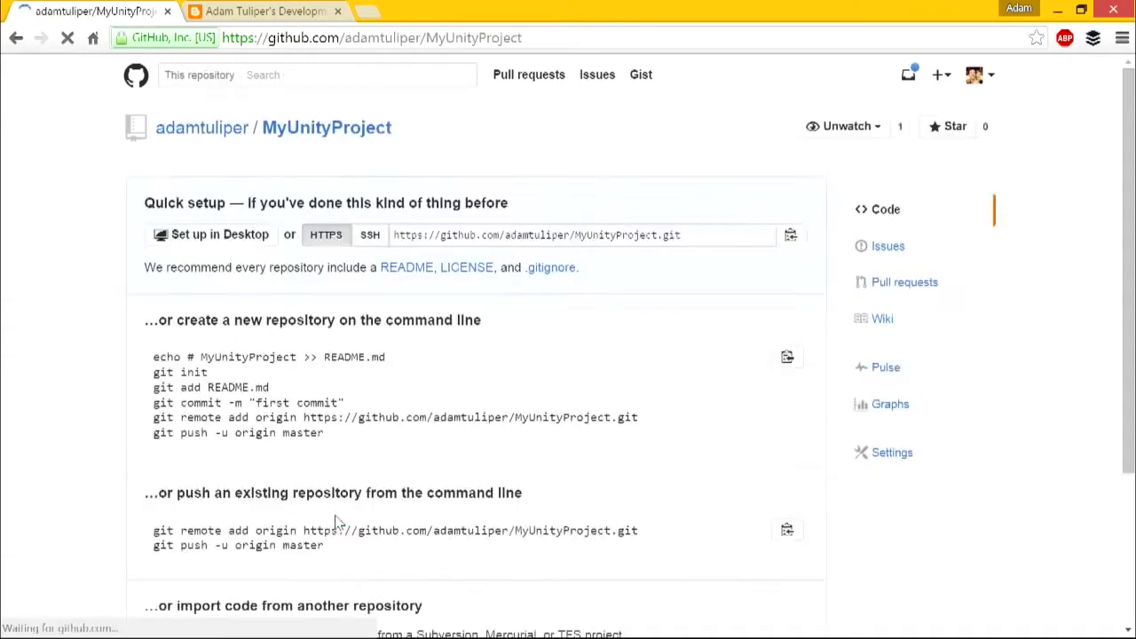
left_click_drag(152, 374, 209, 372)
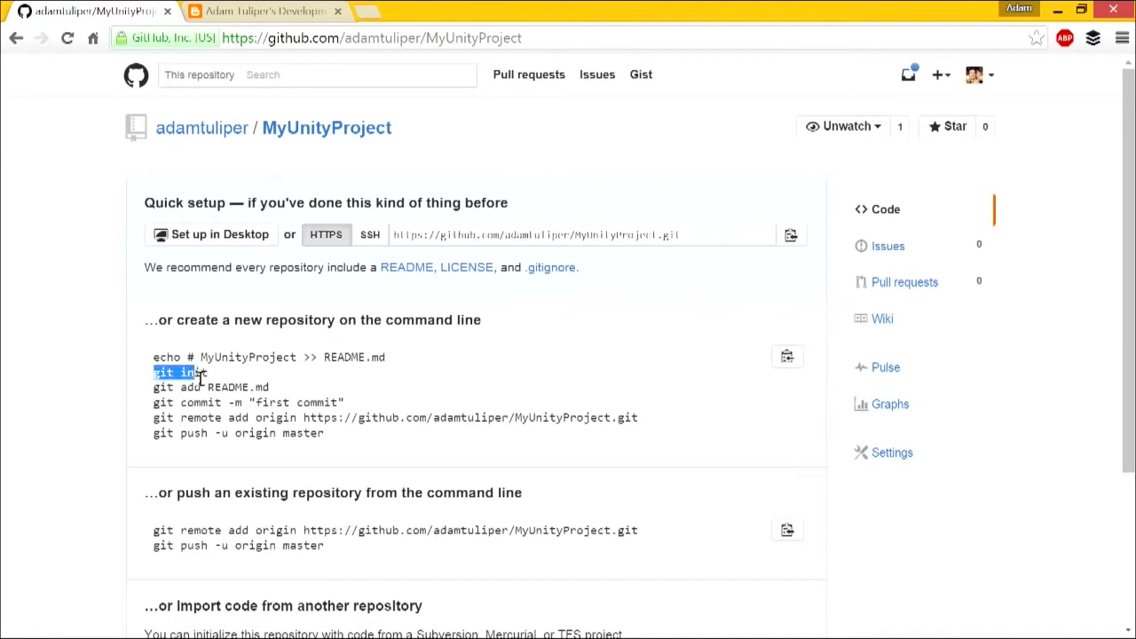
left_click_drag(289, 390, 156, 389)
scroll(203, 396, "down", 1)
left_click(300, 348)
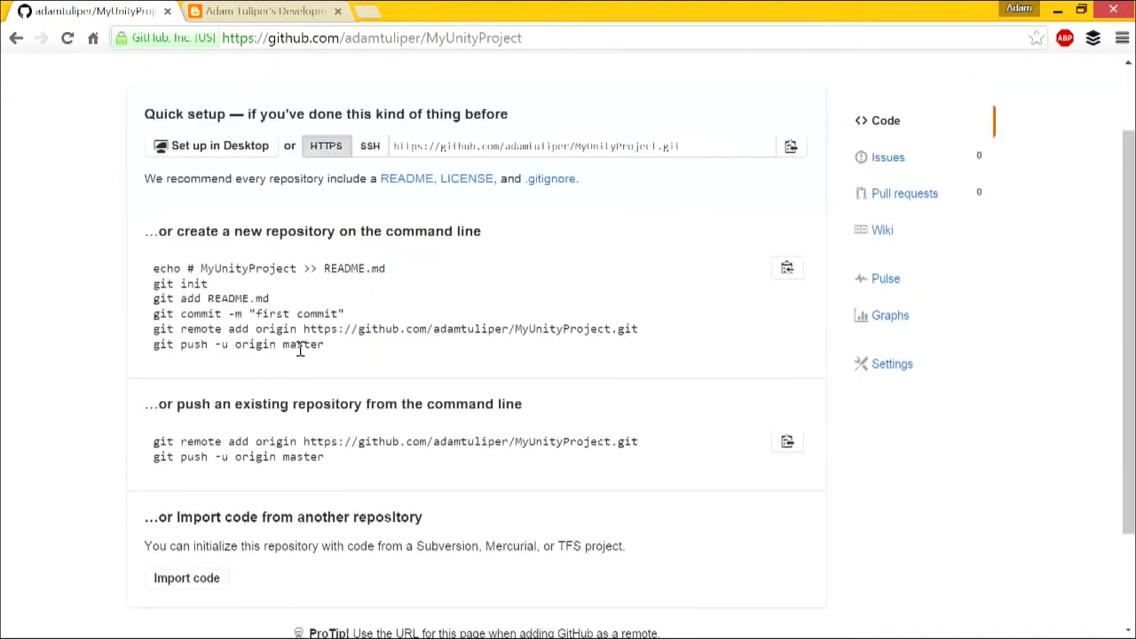
left_click_drag(284, 306, 148, 306)
left_click_drag(389, 316, 152, 317)
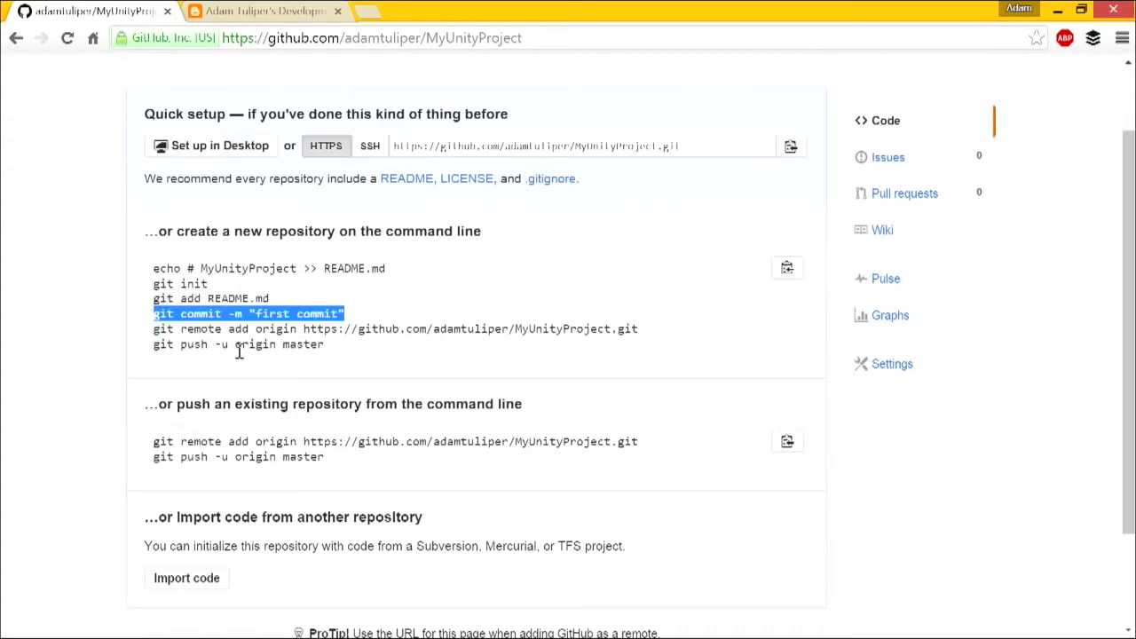
key("alt+Tab")
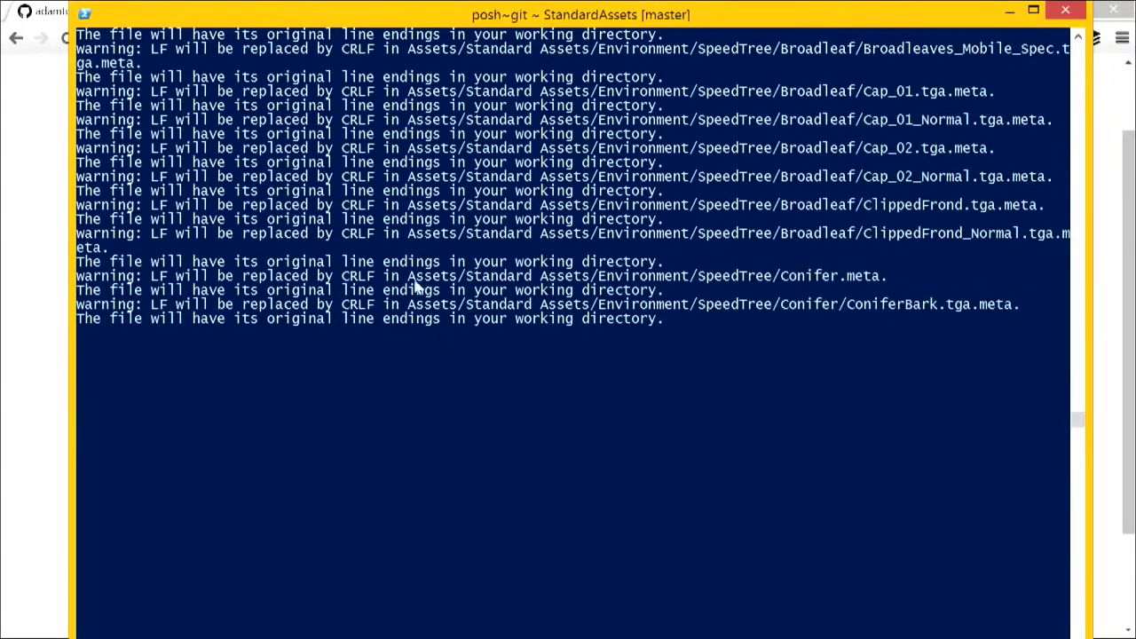
left_click_drag(382, 16, 401, 348)
left_click(311, 312)
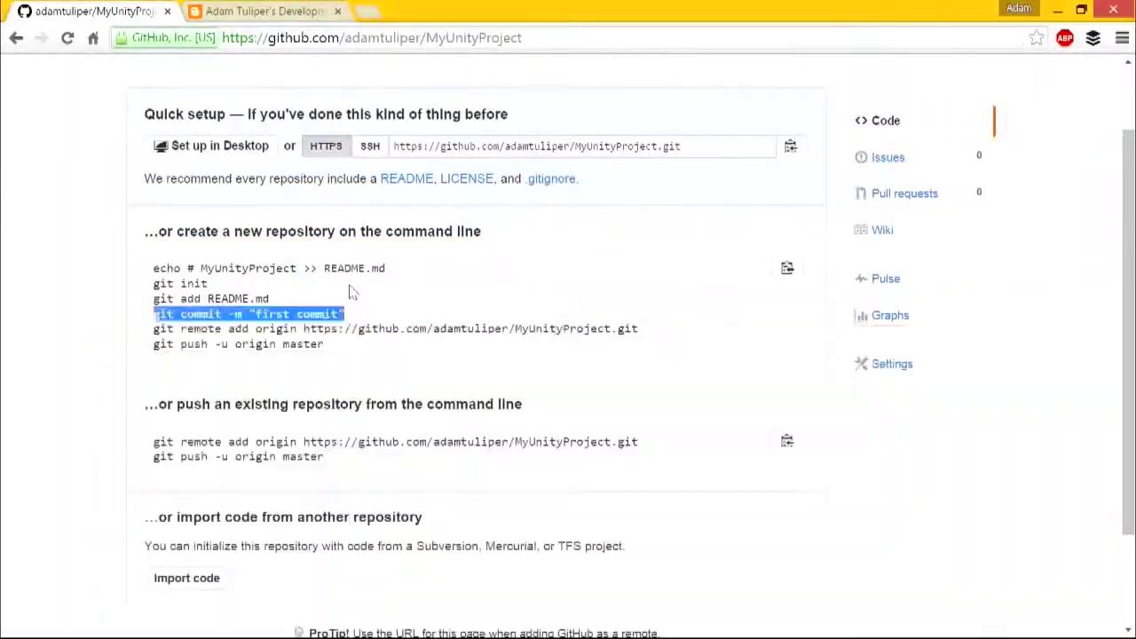
scroll(353, 293, "up", 2, "ctrl")
scroll(328, 316, "down", 1)
left_click_drag(303, 287, 31, 289)
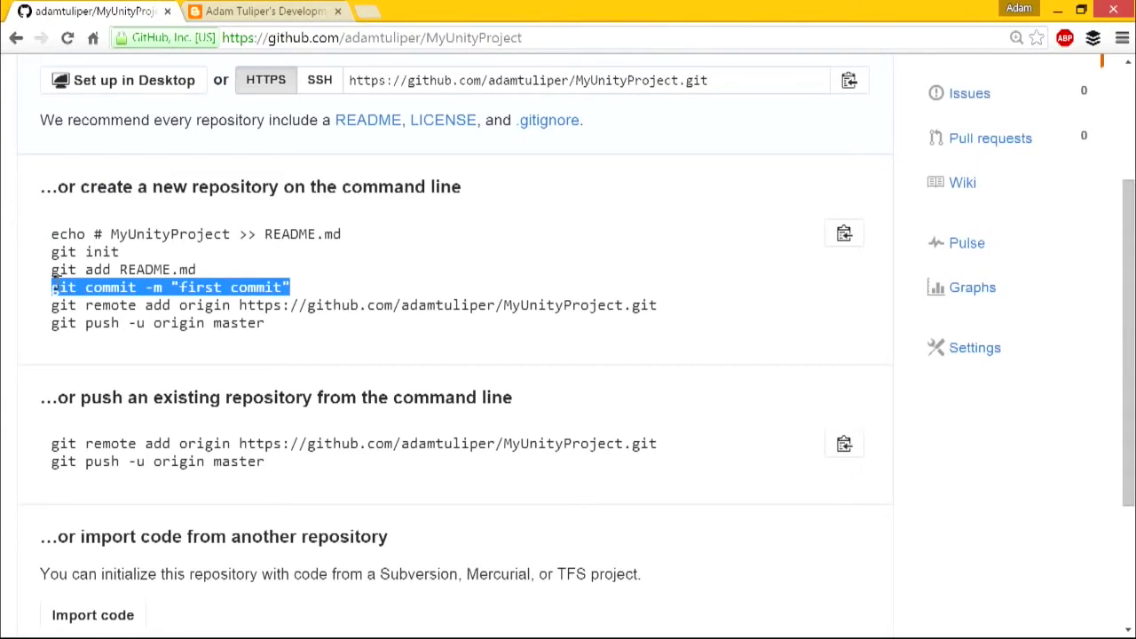
left_click_drag(51, 304, 677, 304)
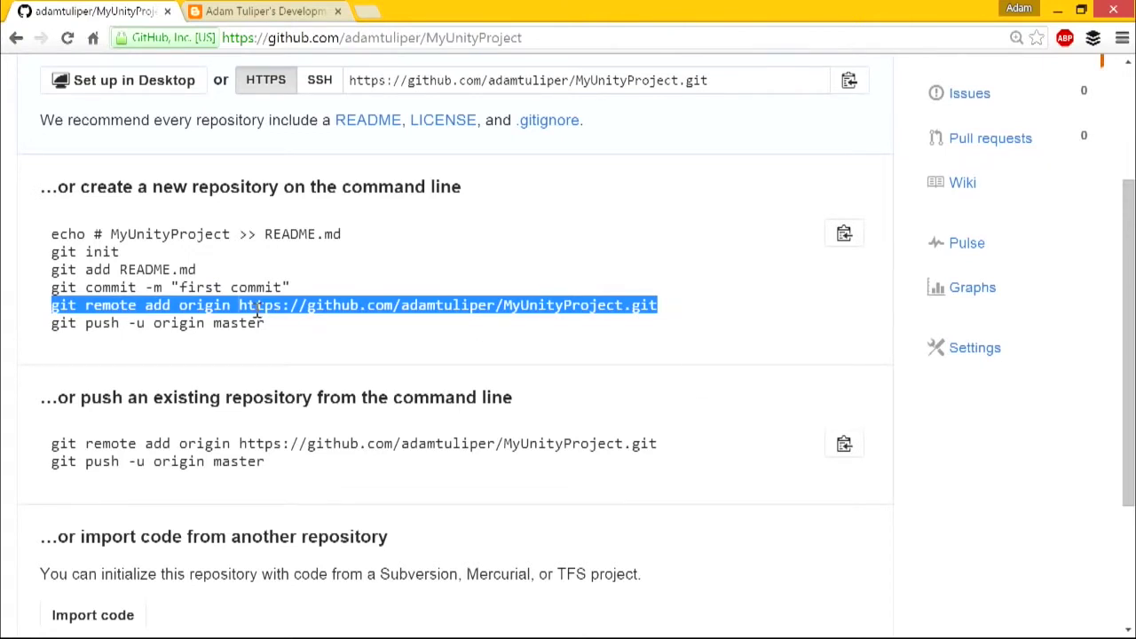
left_click_drag(278, 336, 51, 326)
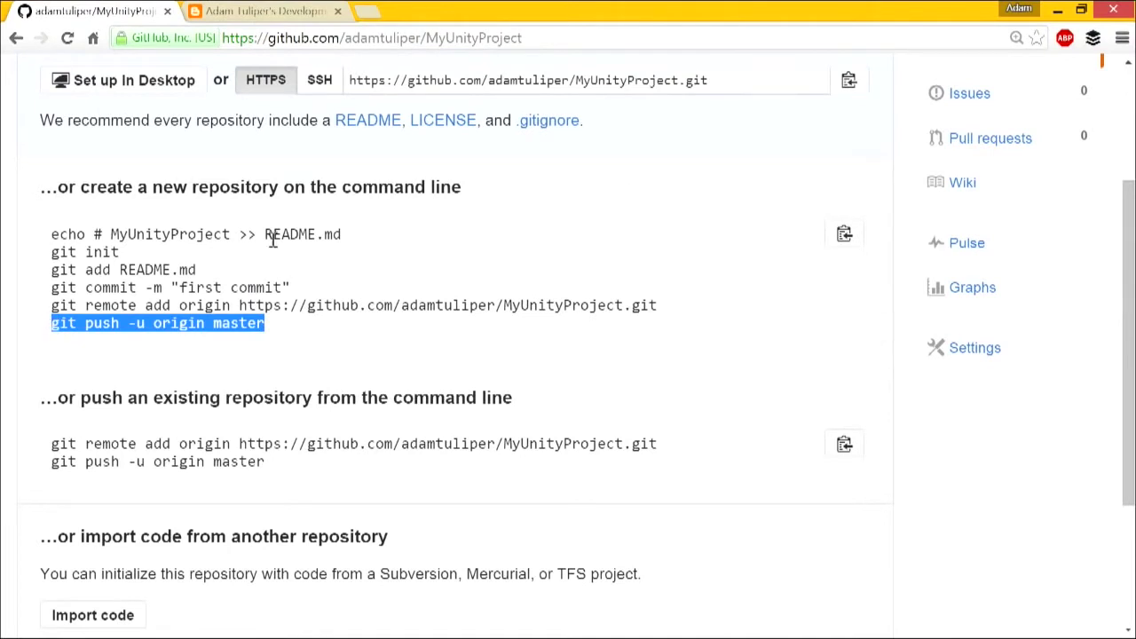
left_click_drag(50, 265, 263, 322)
key("alt+Tab")
key("Tab")
key("Tab")
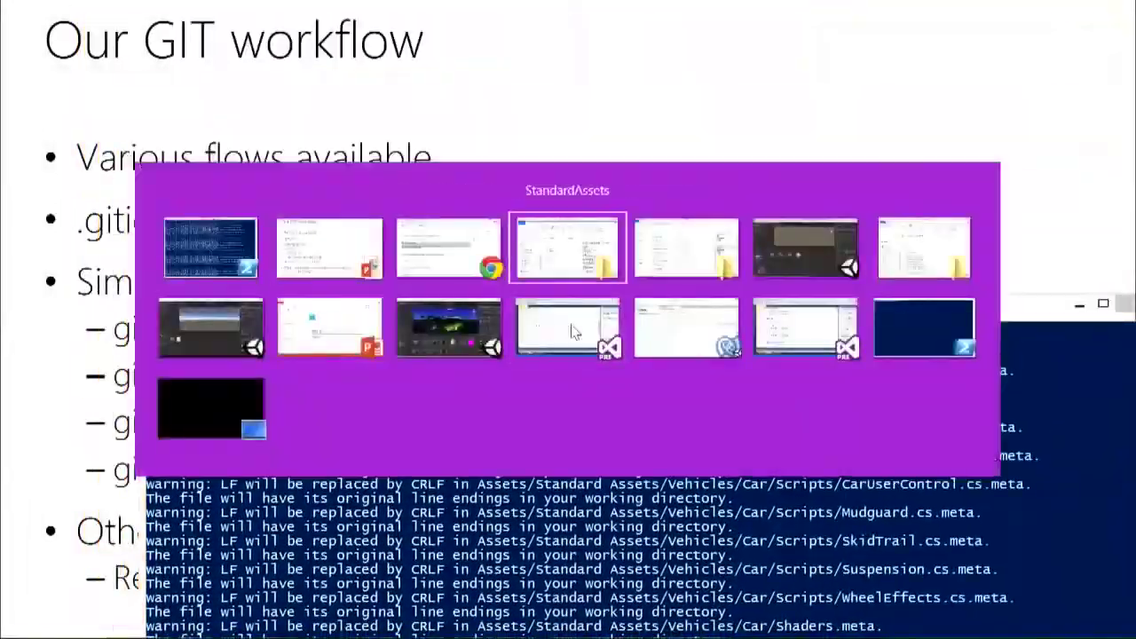
Switch from the slide show back to the Snippets folder in File Explorer
key("alt+Tab")
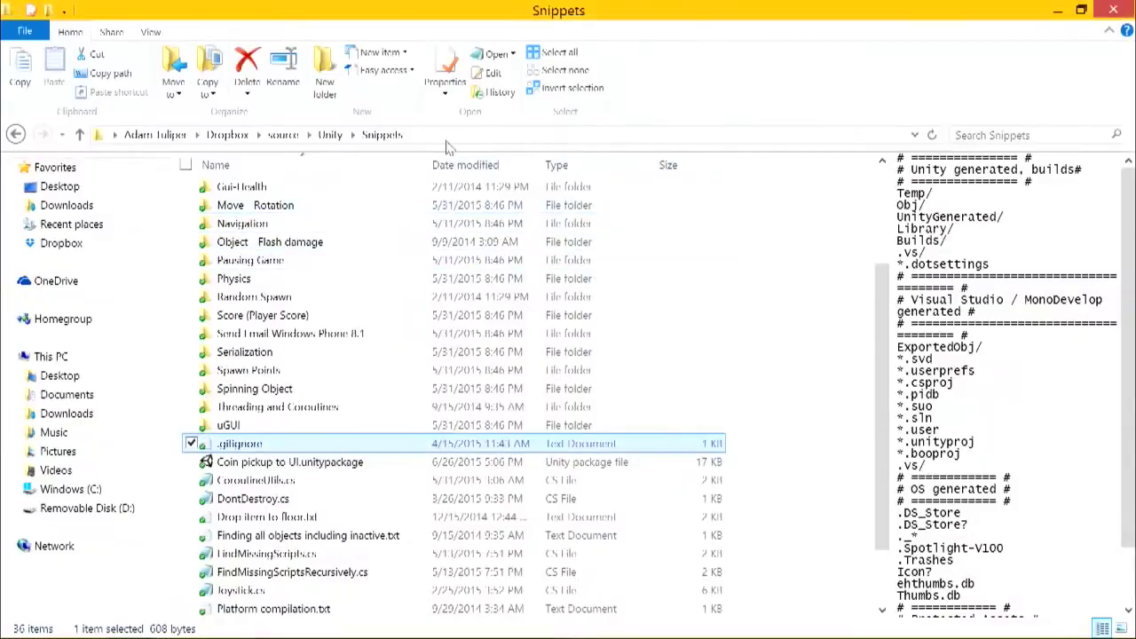
key("alt+Tab")
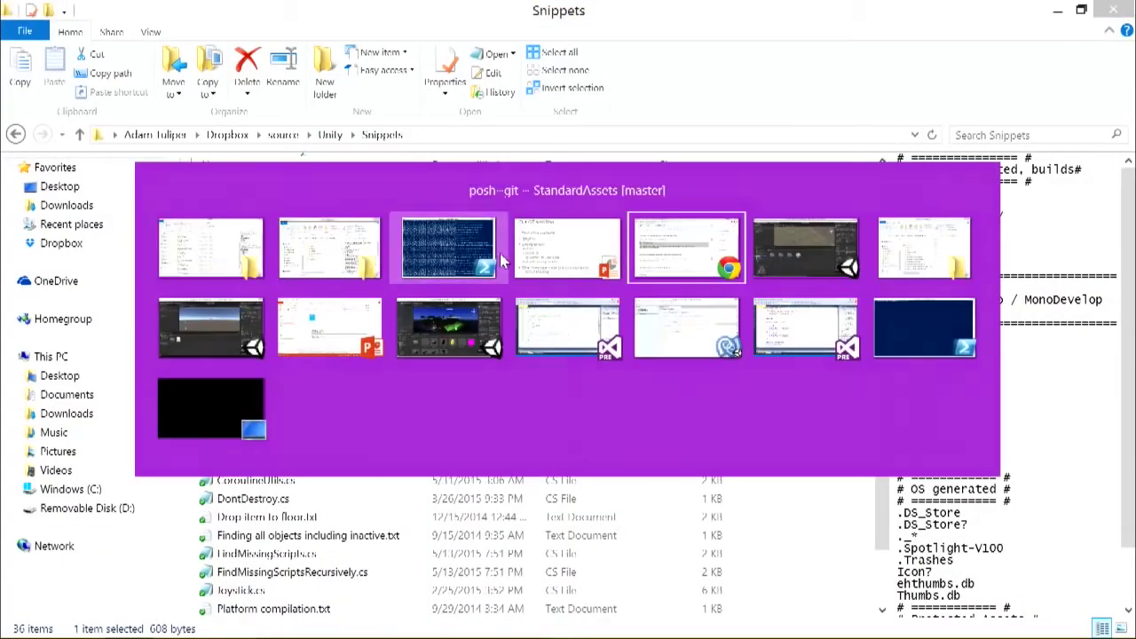
Reveal the SimpleUnityProject folder in File Explorer via Unity's Assets > Show in Explorer
left_click(363, 254)
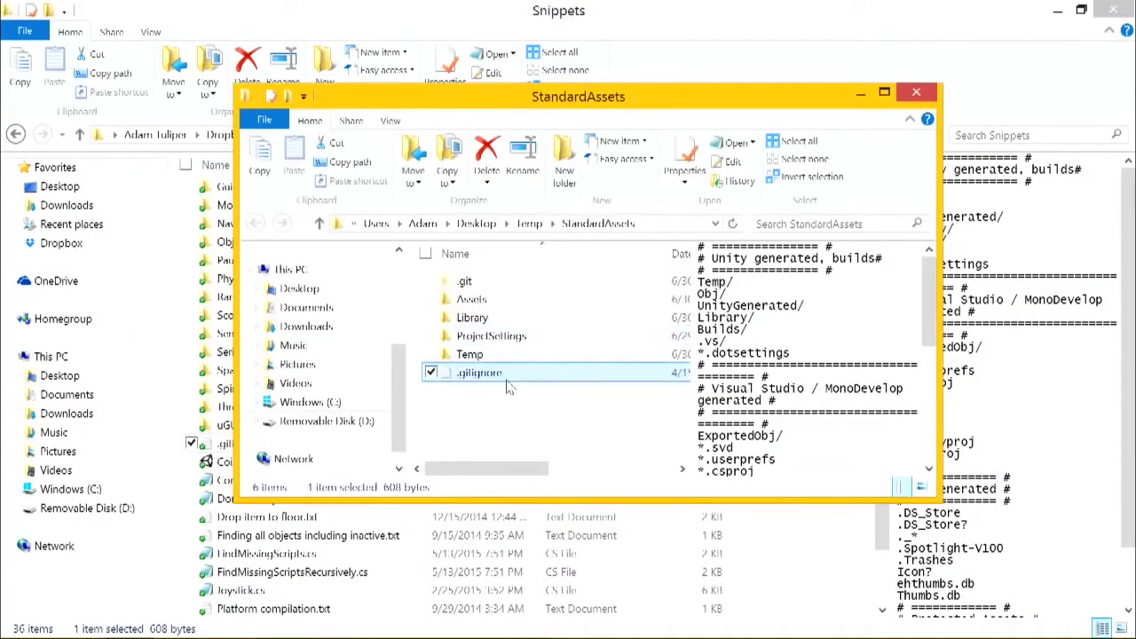
key("alt+Tab")
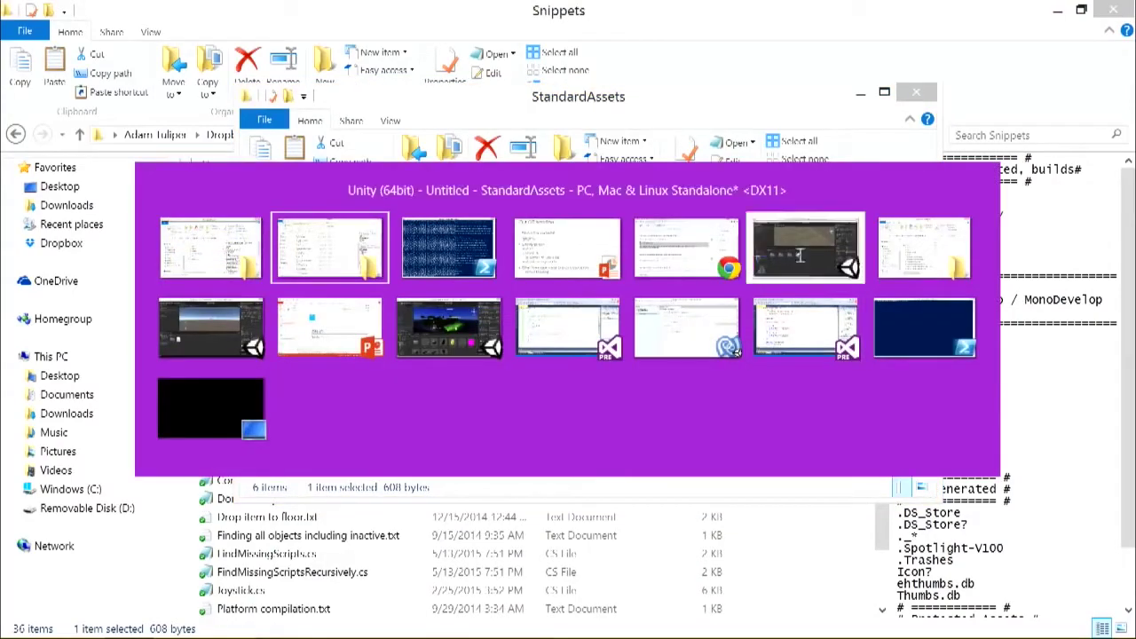
left_click(547, 341)
key("alt+Tab")
left_click(226, 344)
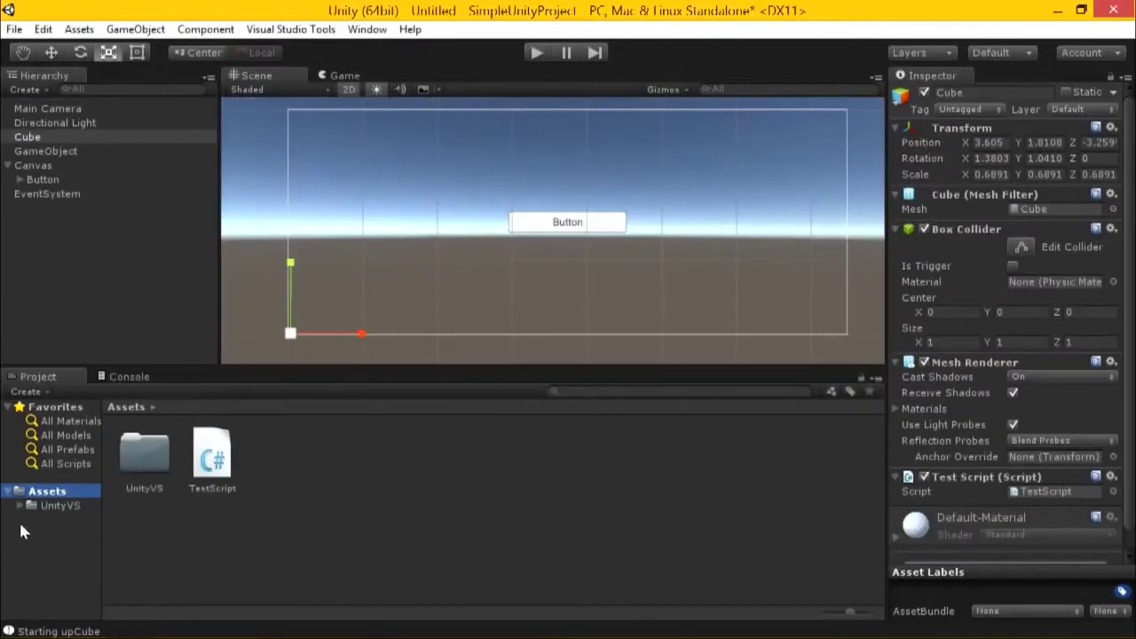
right_click(51, 500)
left_click(98, 210)
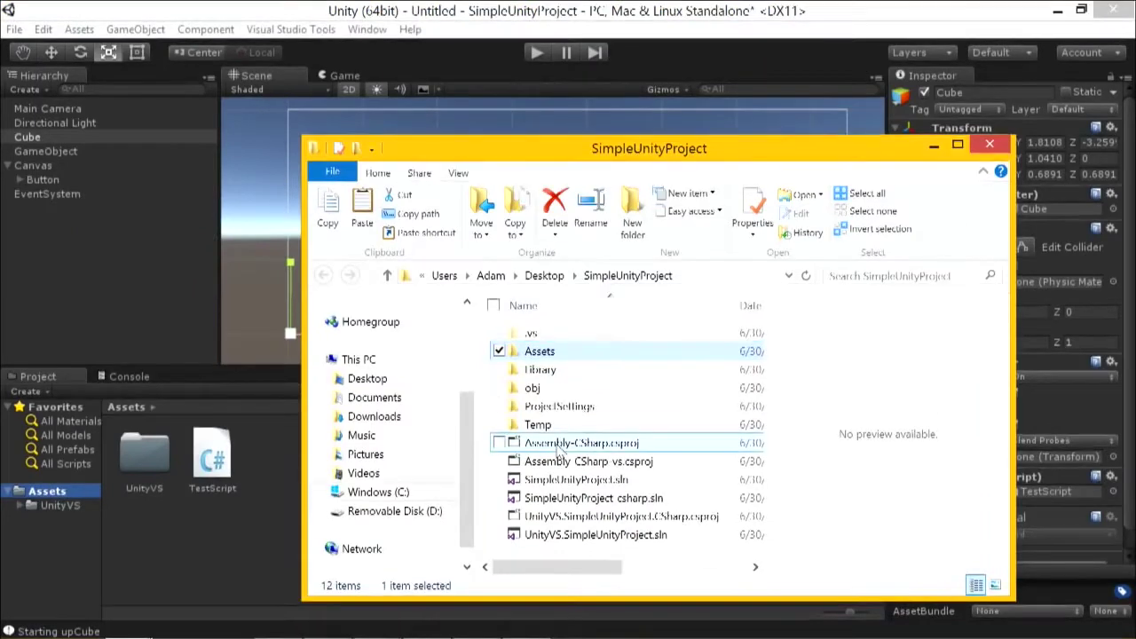
Paste the .gitignore file into the project folder and copy its full path
key("ctrl+v")
left_click(712, 275)
key("ctrl+c")
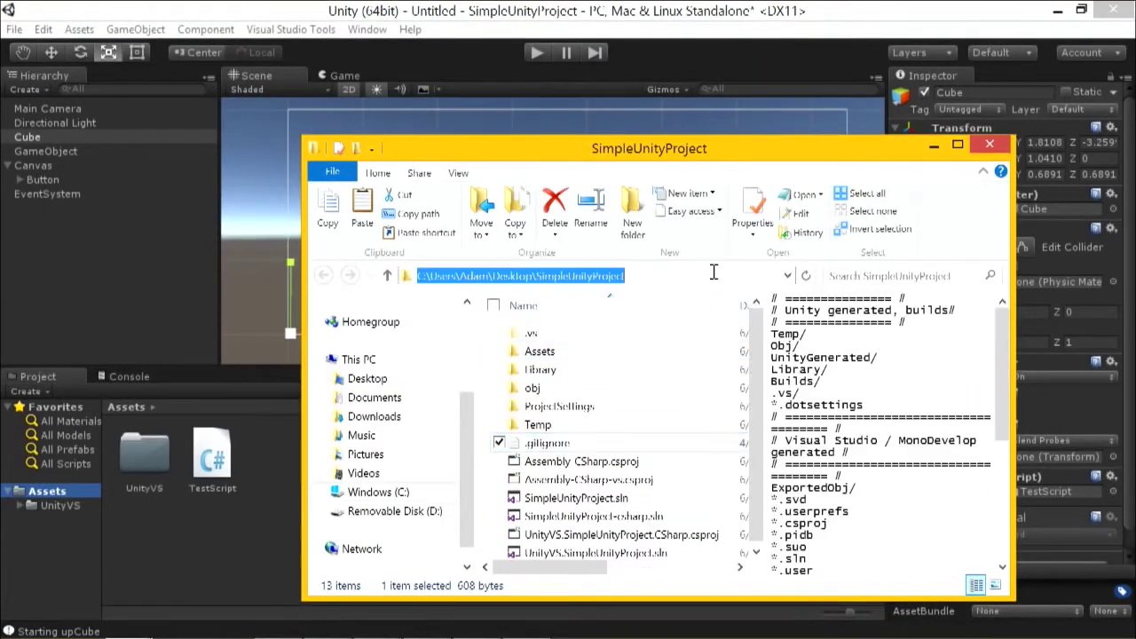
key("super")
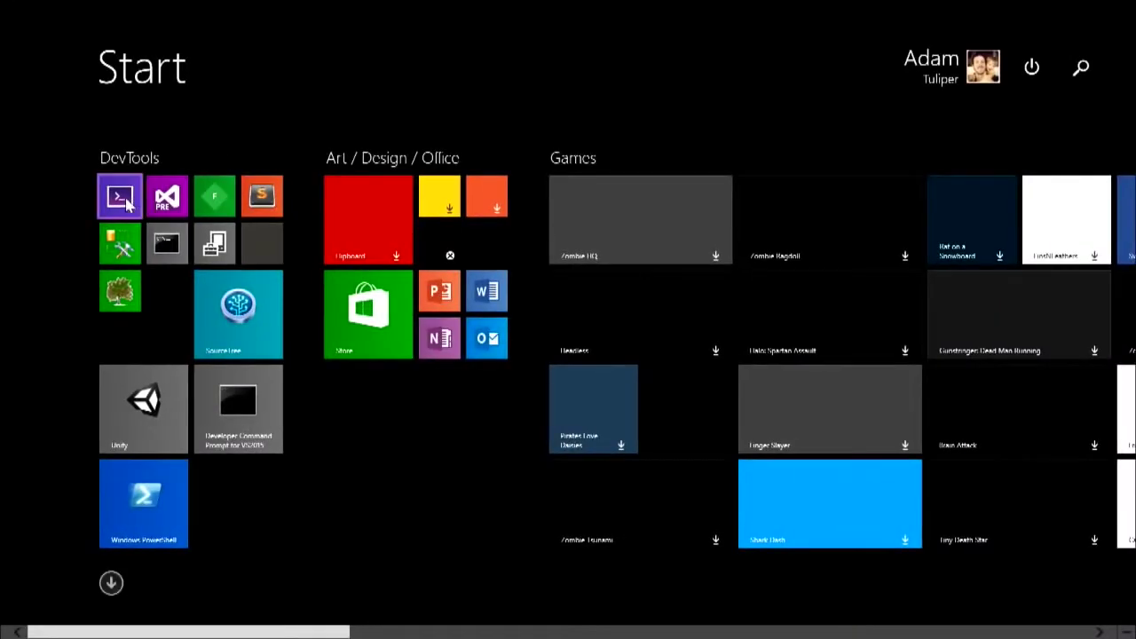
Launch PowerShell and cd into the SimpleUnityProject folder using the copied path
left_click(129, 202)
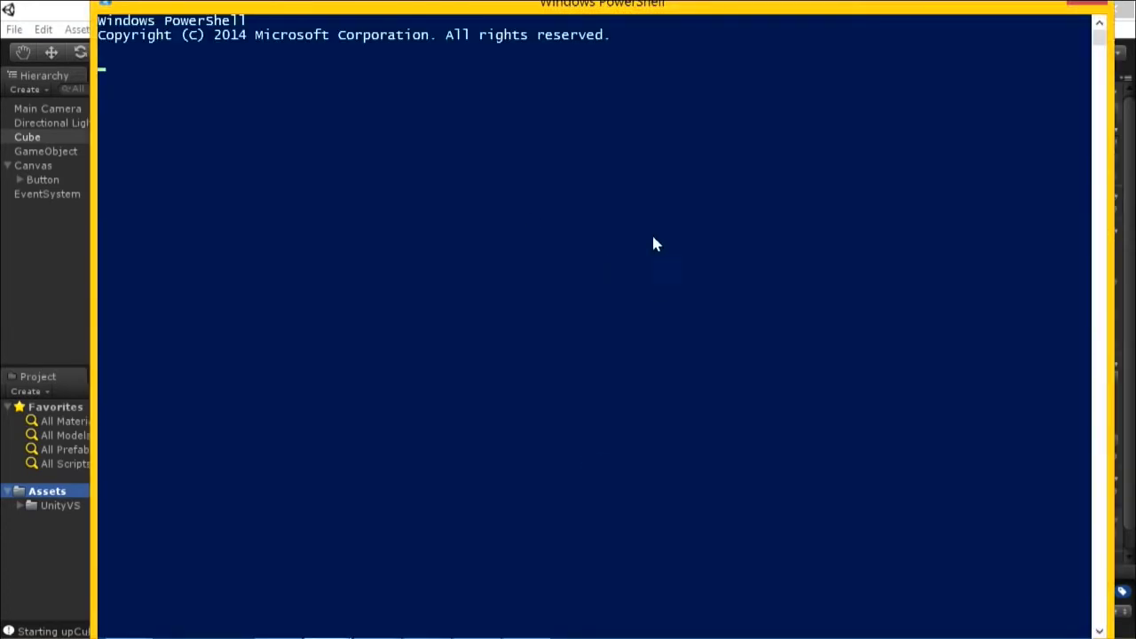
type("cd")
right_click(559, 142)
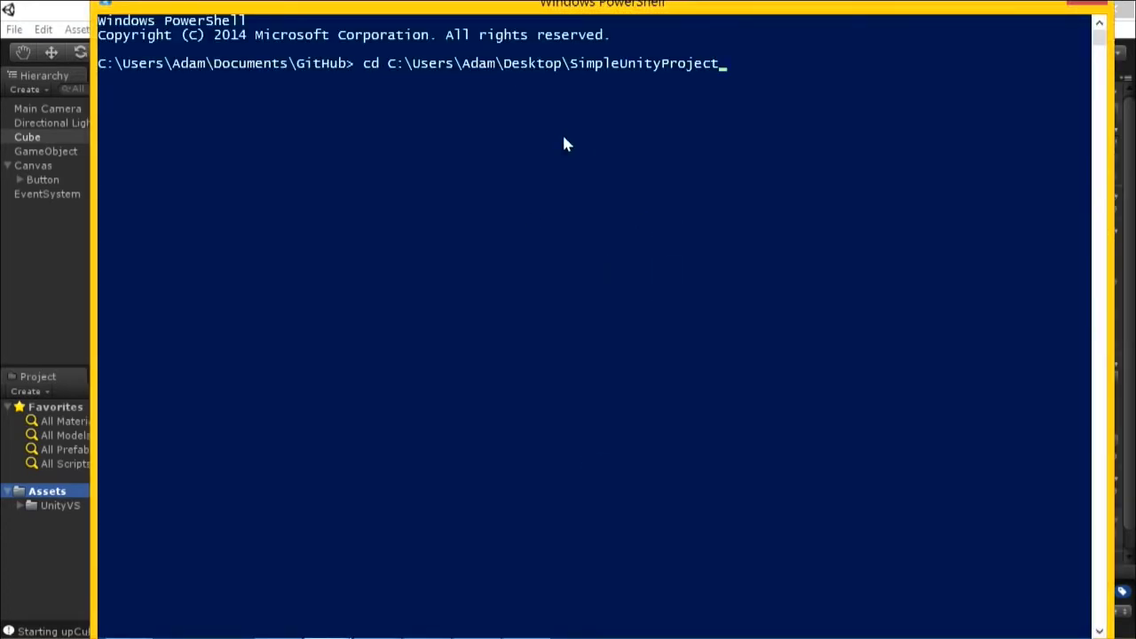
key("Return")
Run git init, stage everything with git add -A ., and commit as 'My Changes'
type("git init")
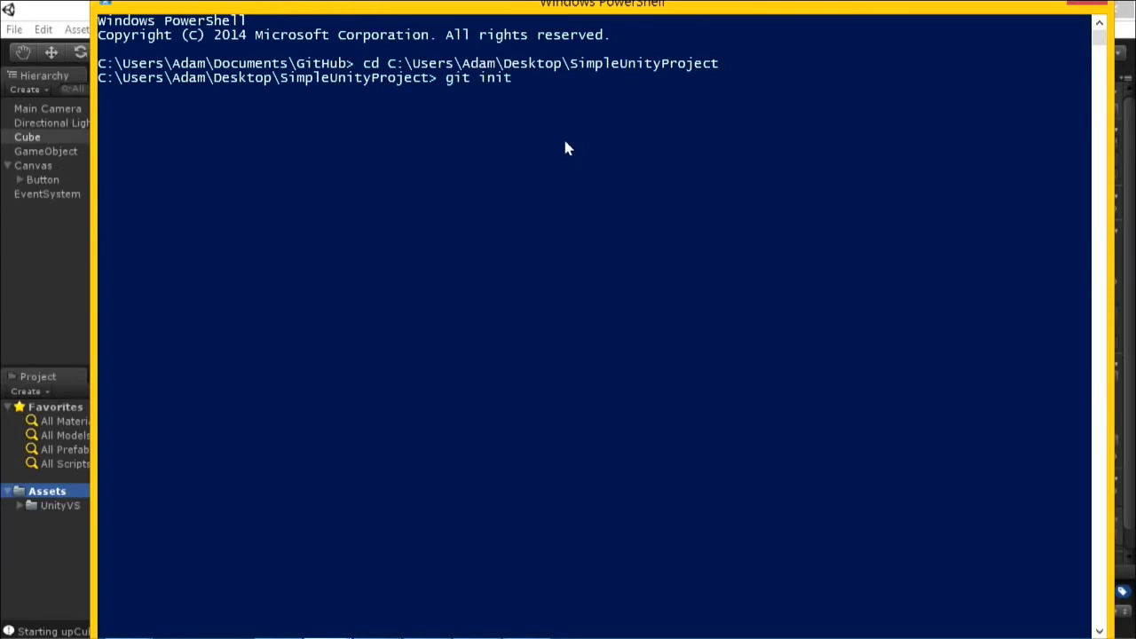
key("Return")
type("git add")
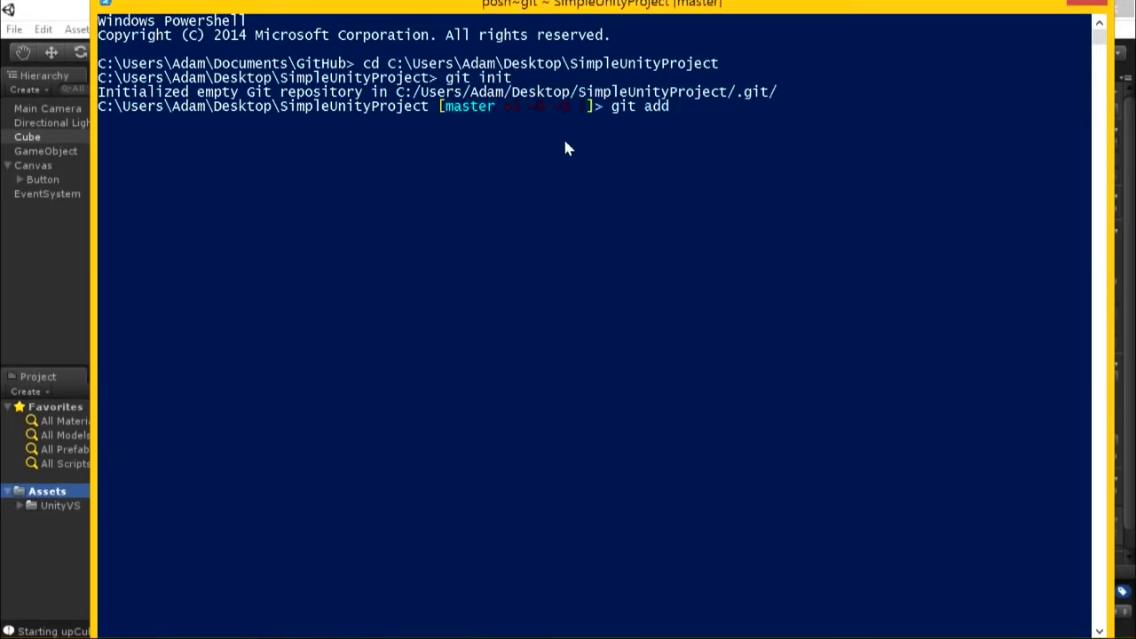
type(" -A .")
key("Return")
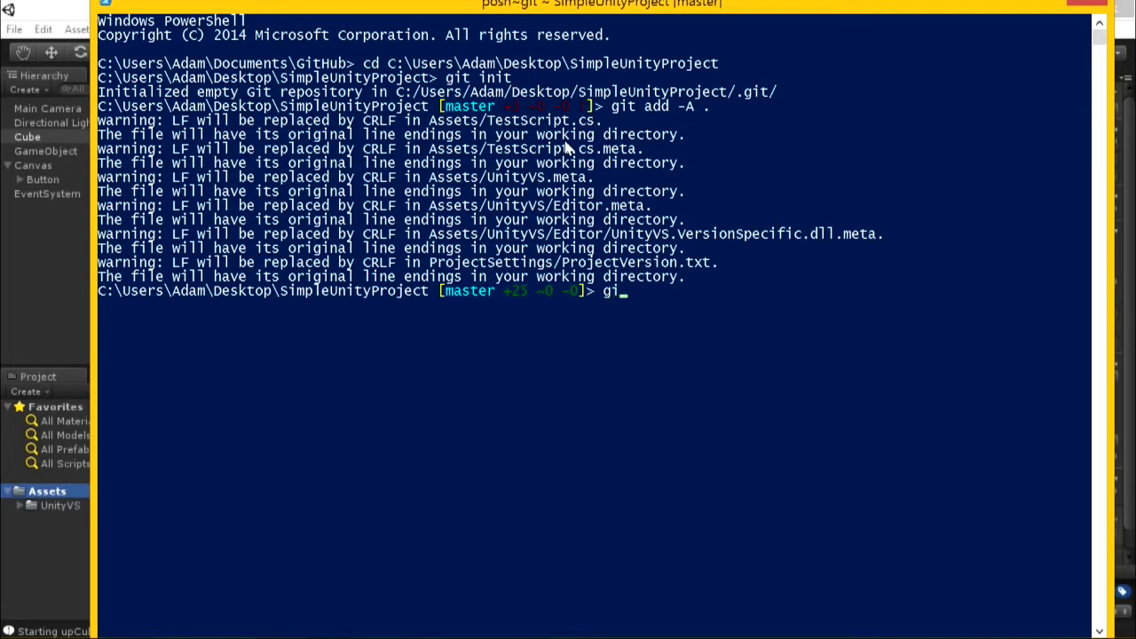
type("git commit -m \"My Change")
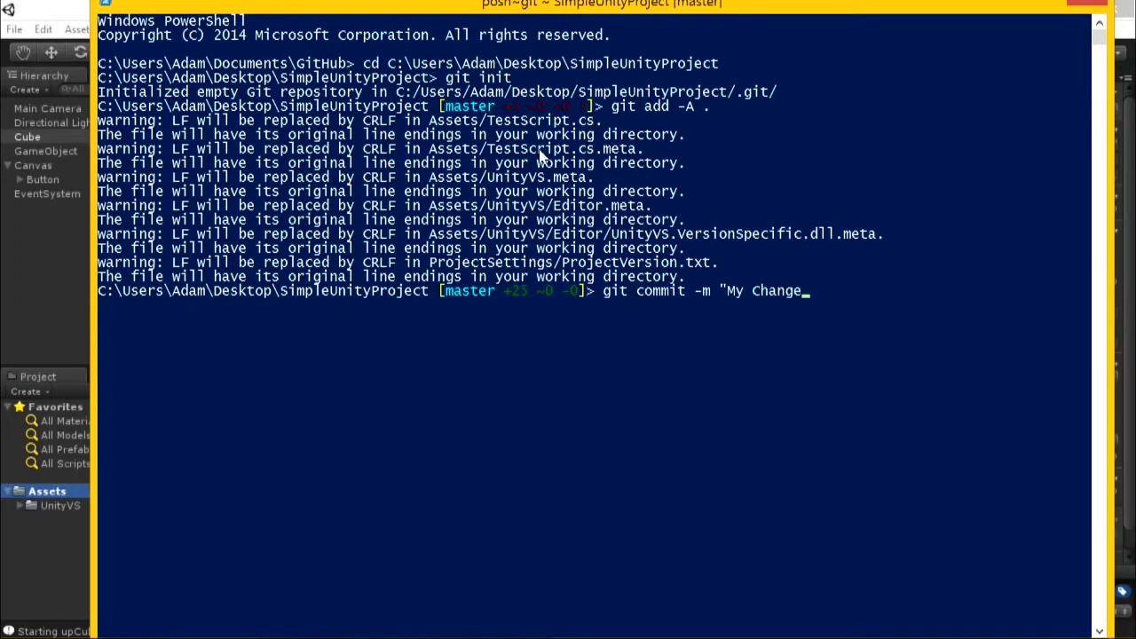
type("s\"")
key("Return")
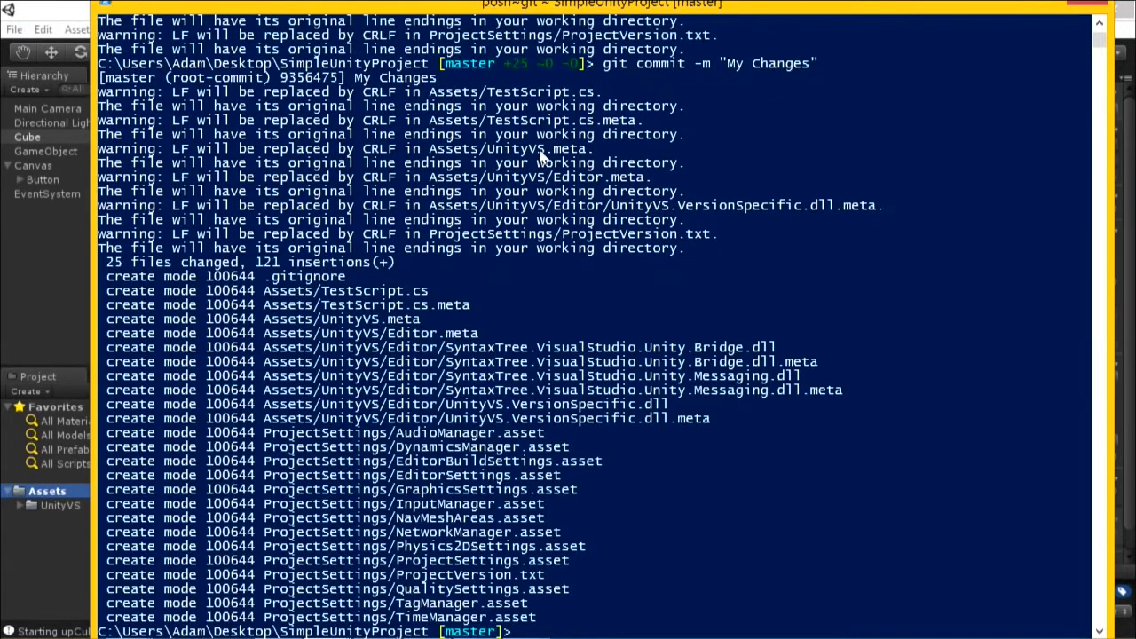
scroll(620, 330, "down", 3)
scroll(572, 351, "down", 1)
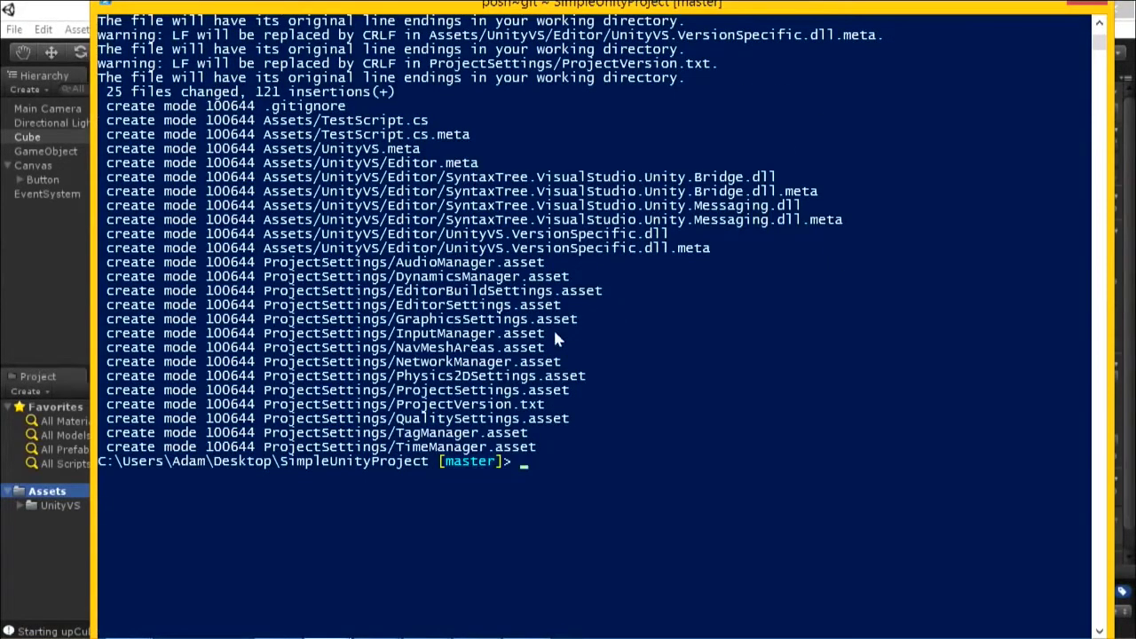
Add the MyUnityProject GitHub repository as the origin remote using GitHub's command
key("alt+Tab")
key("alt+Tab")
key("alt+Tab")
key("alt+Tab")
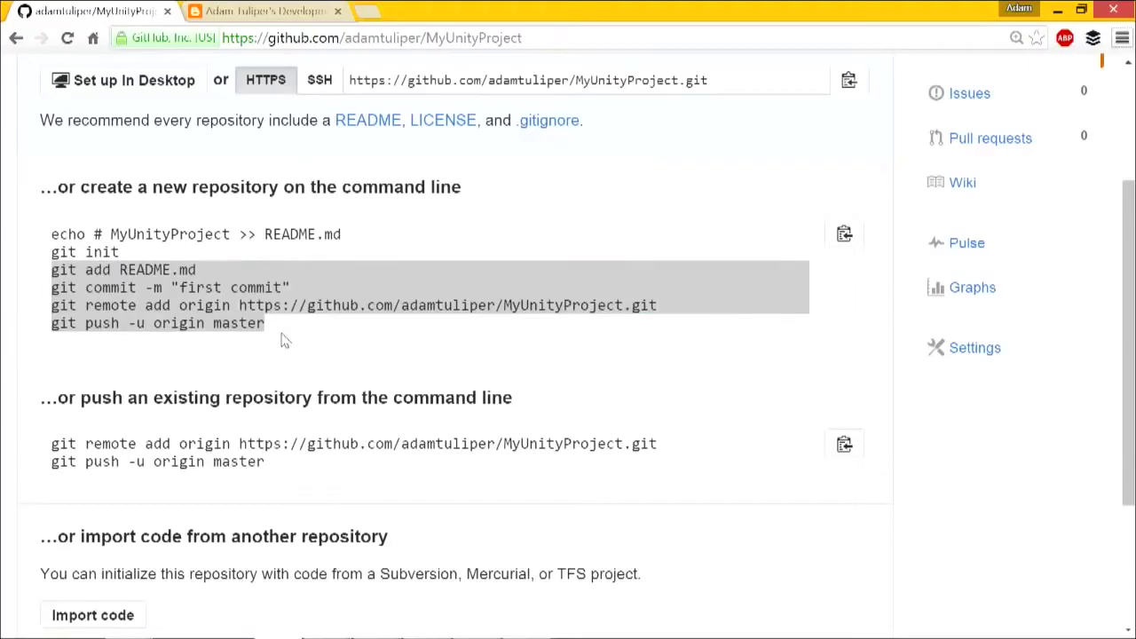
left_click(748, 312)
left_click_drag(748, 313, 46, 310)
key("ctrl+c")
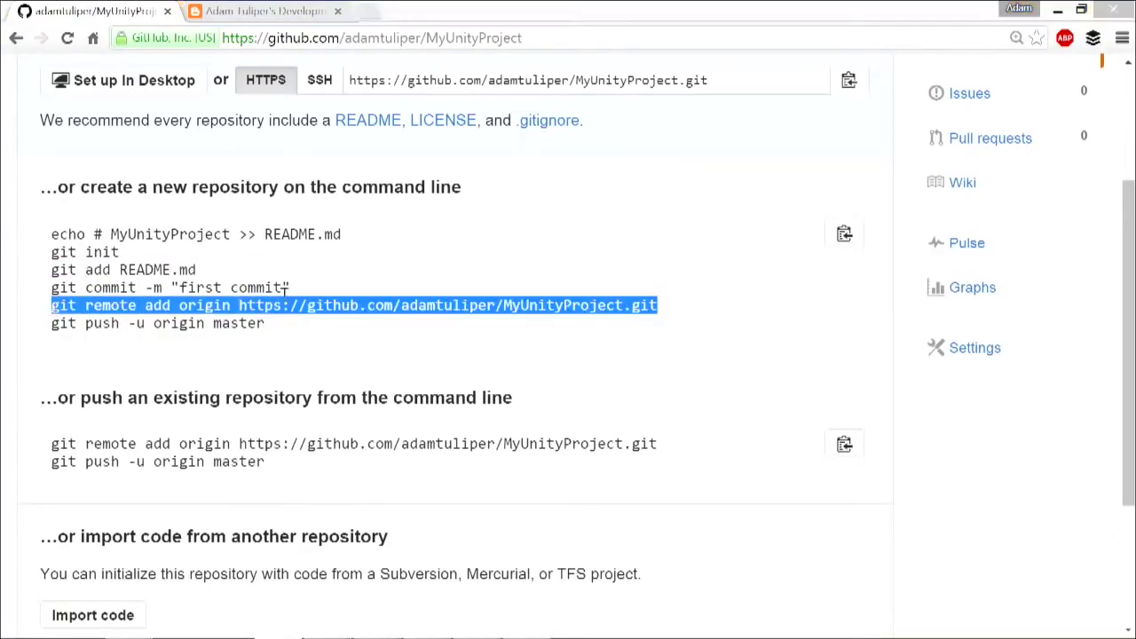
key("alt+Tab")
right_click(535, 431)
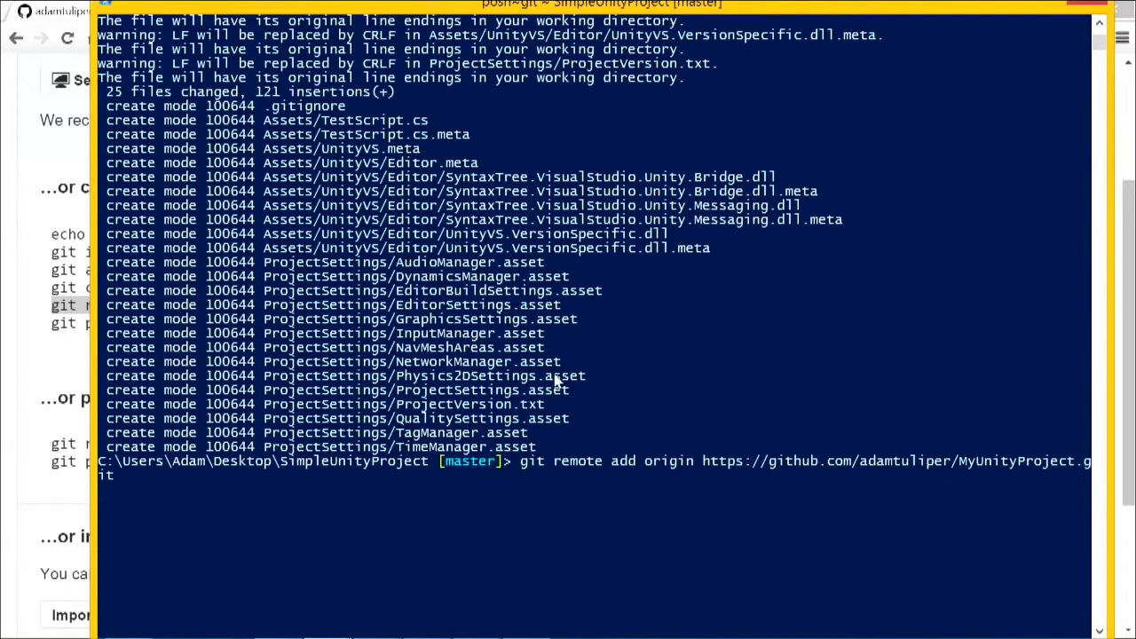
key("Return")
Run git push -u origin master to push the master branch to GitHub
key("alt+Tab")
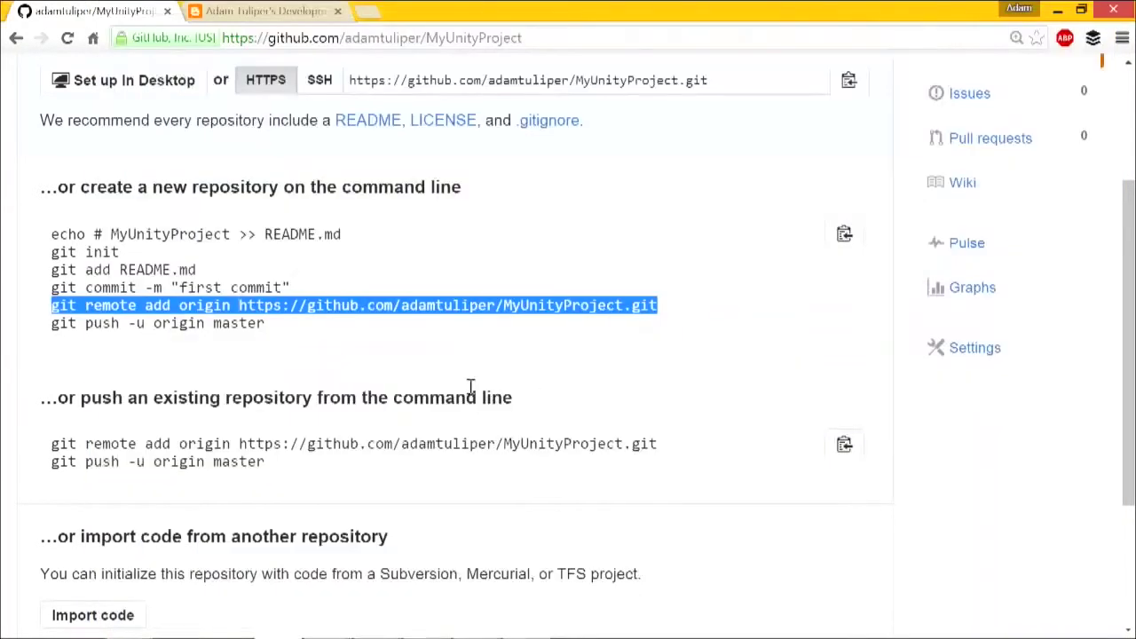
left_click_drag(286, 325, 51, 337)
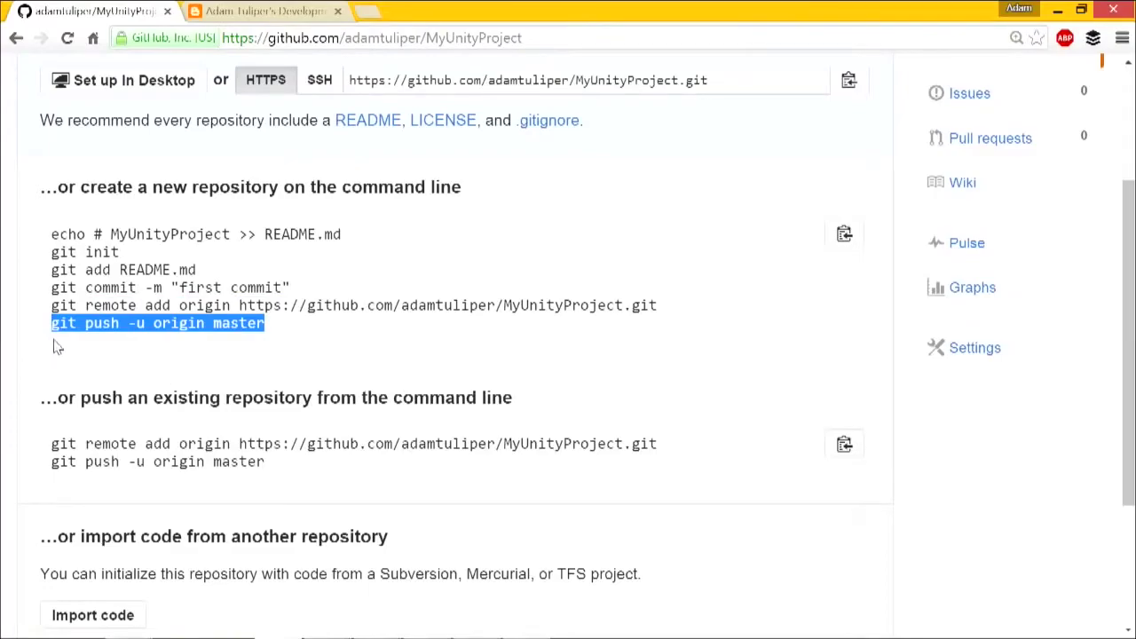
key("ctrl+c")
key("alt+Tab")
right_click(942, 476)
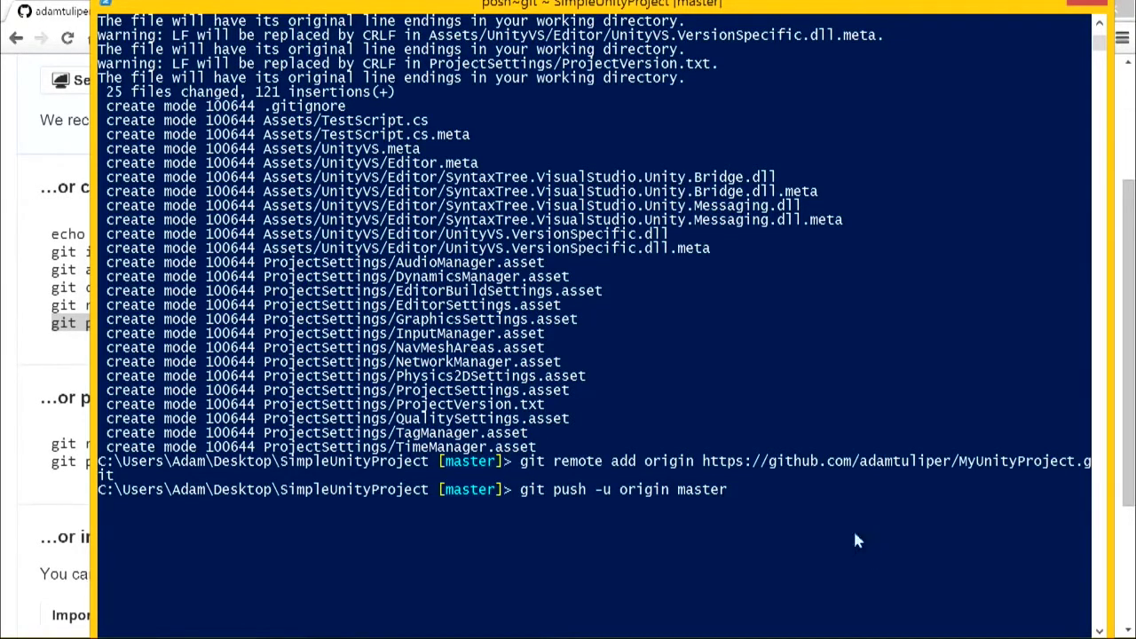
scroll(763, 498, "down", 2)
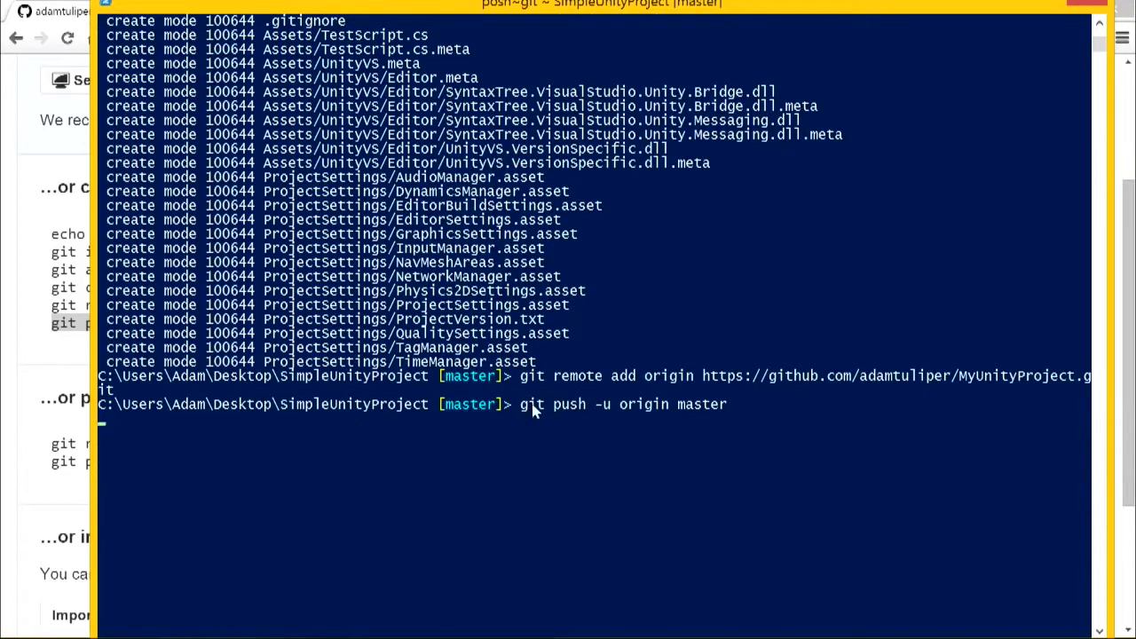
scroll(677, 242, "up", 1)
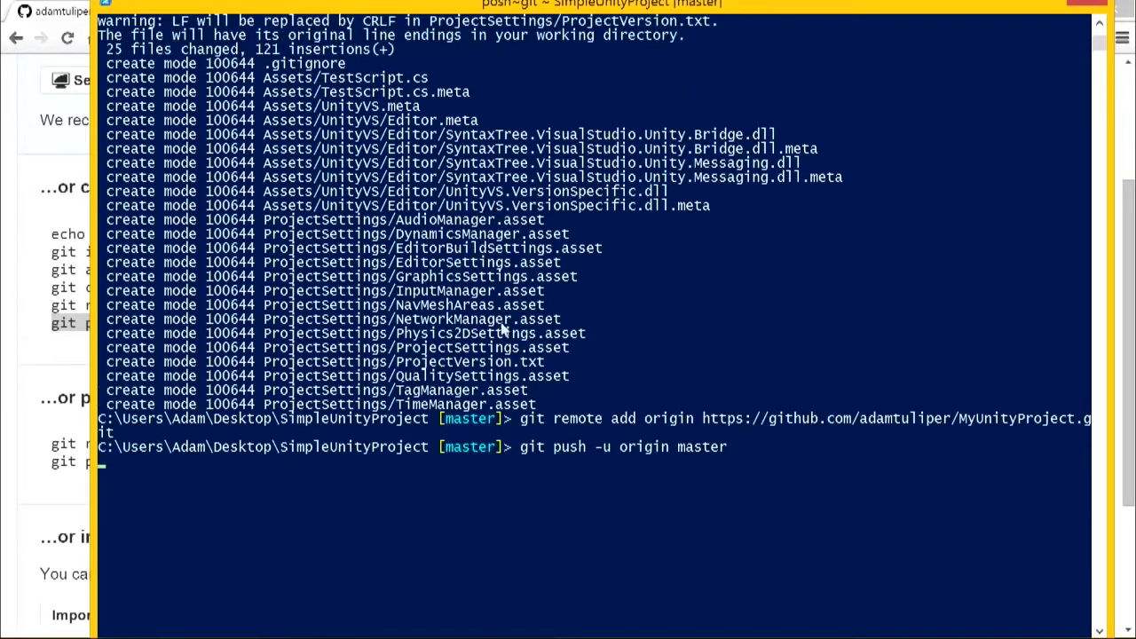
scroll(531, 280, "up", 2)
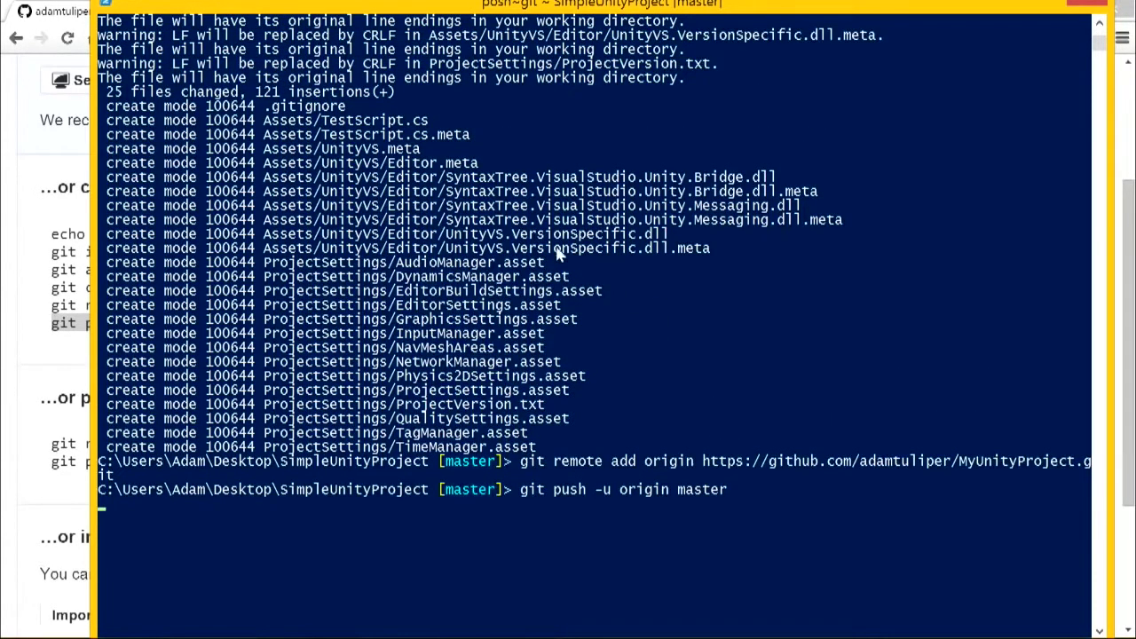
scroll(562, 265, "down", 2)
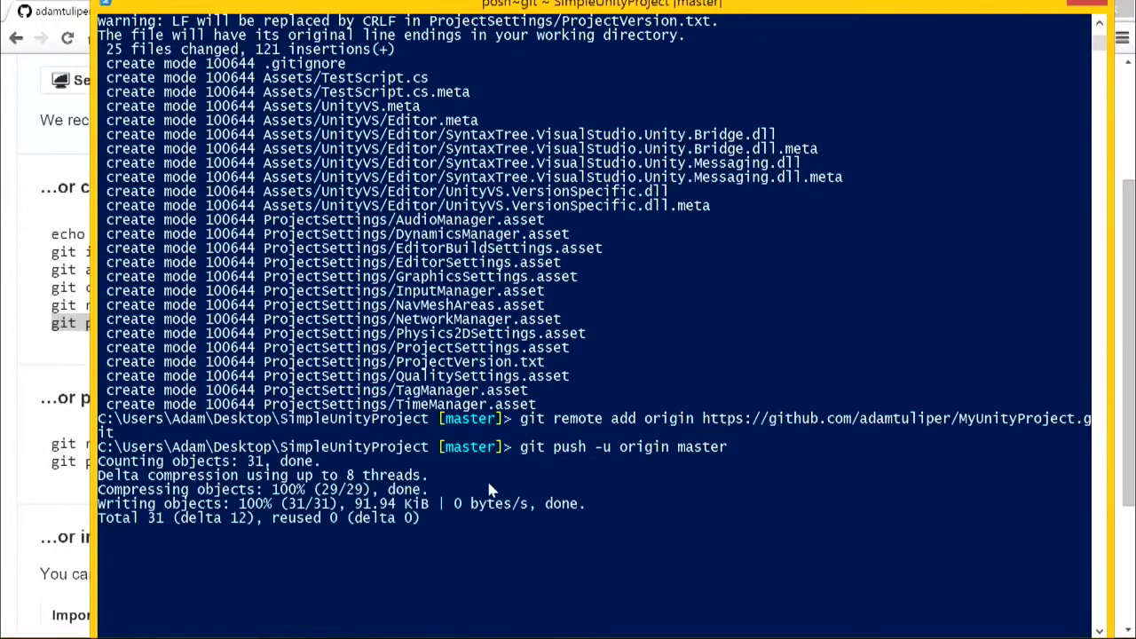
scroll(479, 488, "down", 1)
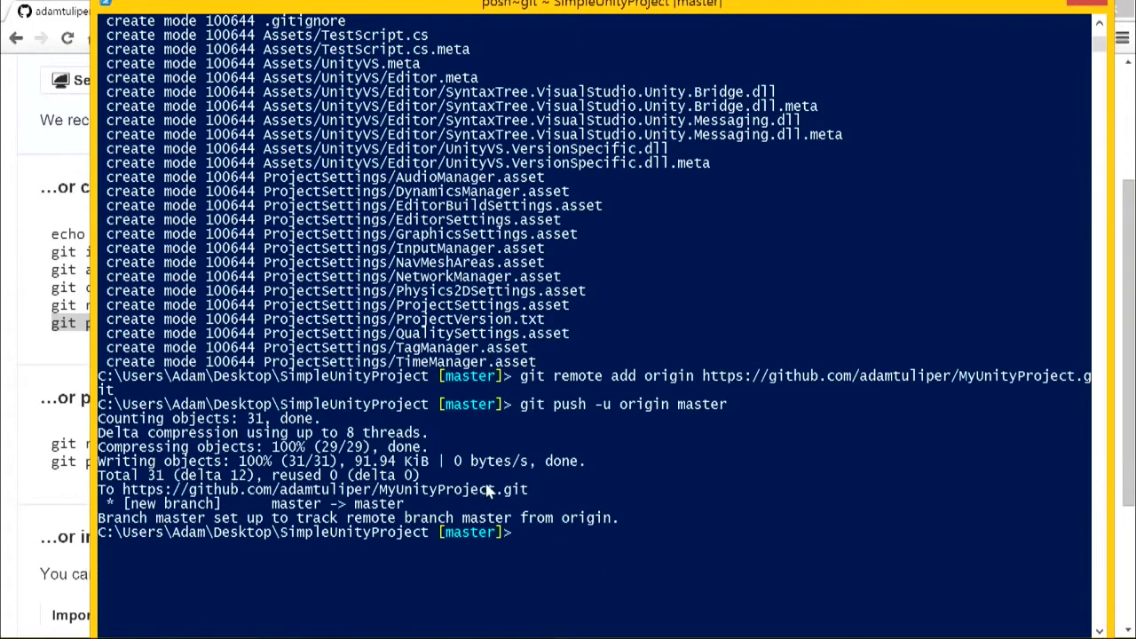
Reload the MyUnityProject repository page in Chrome to confirm the push
left_click(573, 278)
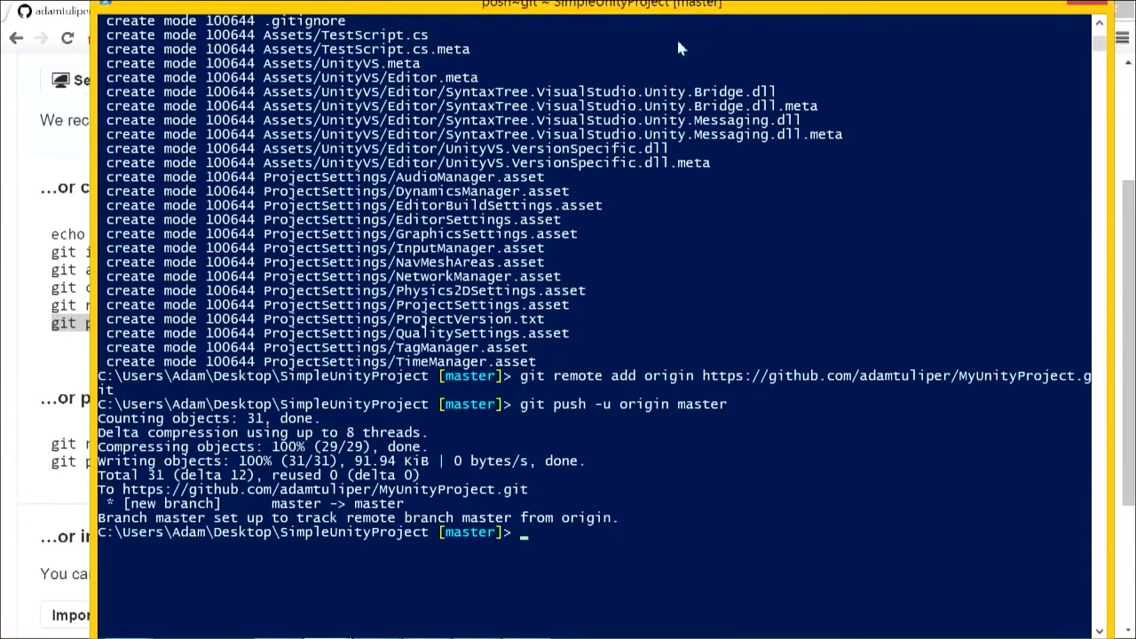
scroll(612, 527, "down", 1)
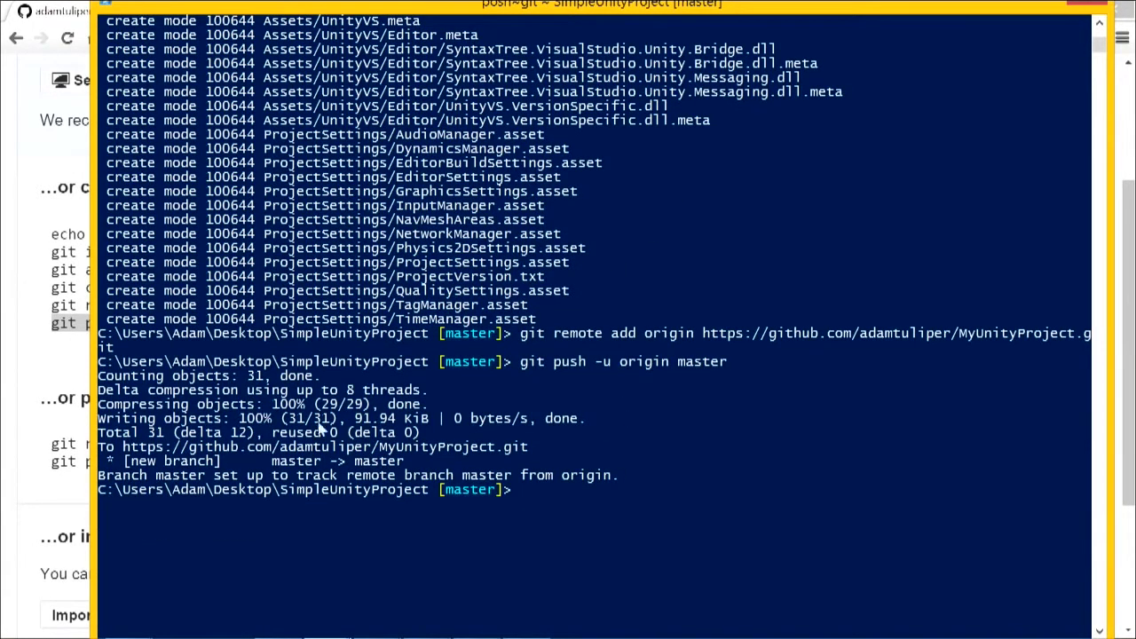
left_click(39, 329)
key("F5")
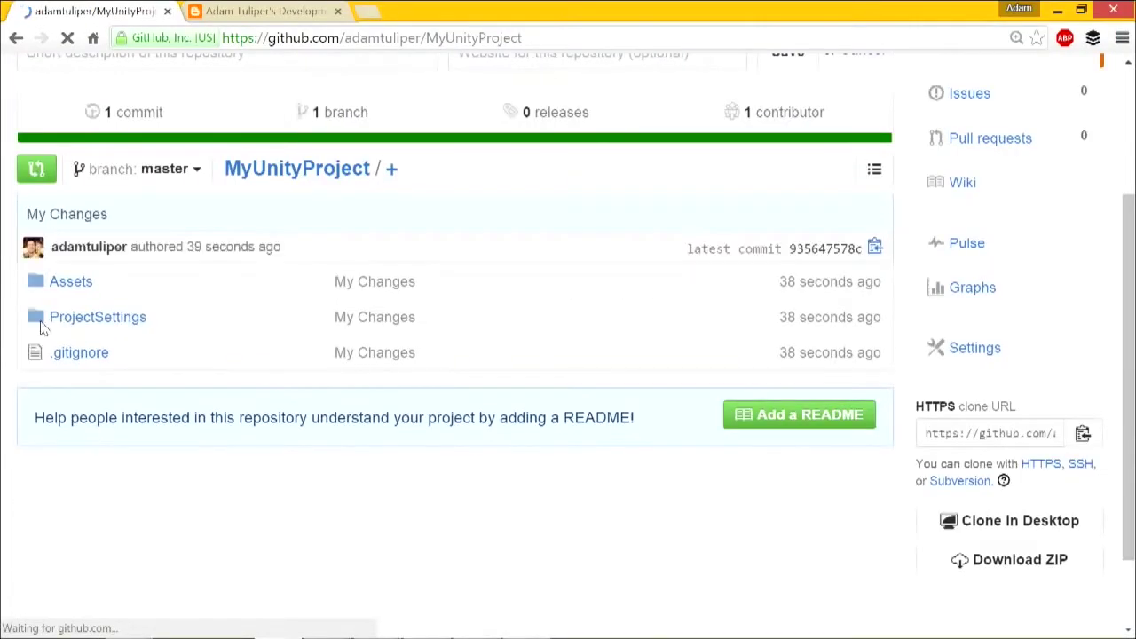
key("alt+Tab")
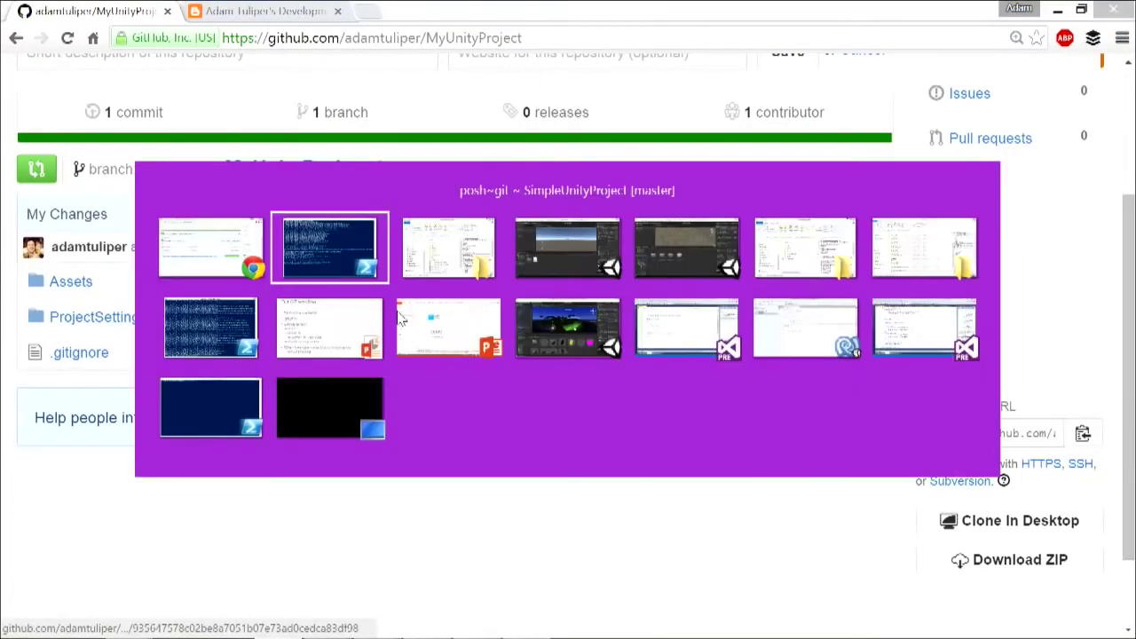
Drag the Cube's Position X to 1.42, then save the scene as Main.unity
left_click(77, 140)
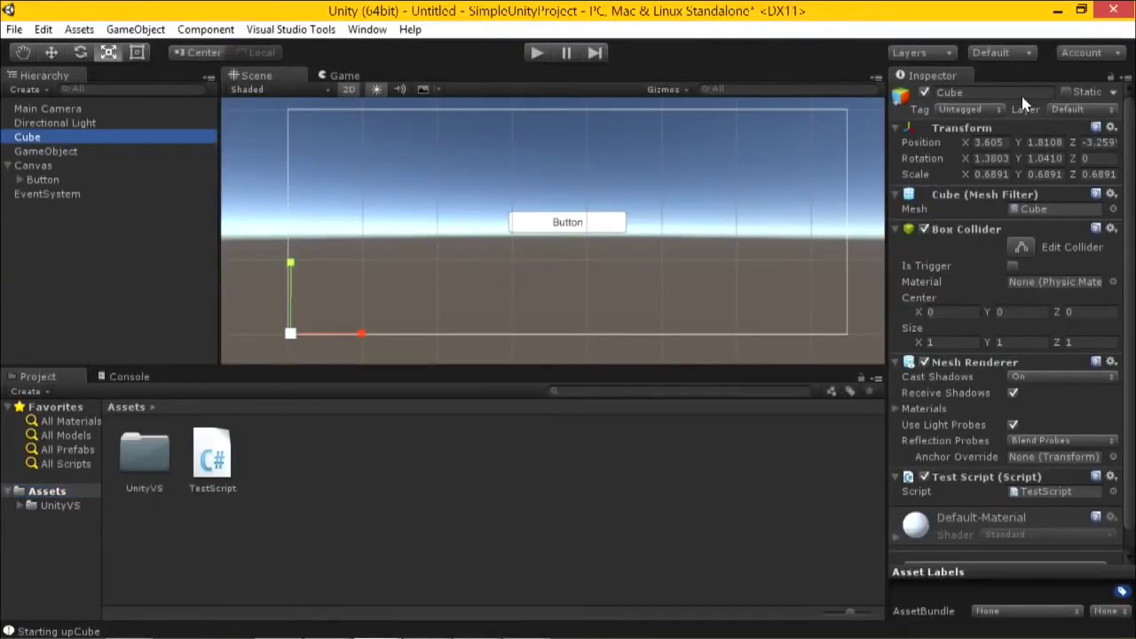
left_click_drag(964, 142, 888, 142)
key("ctrl+s")
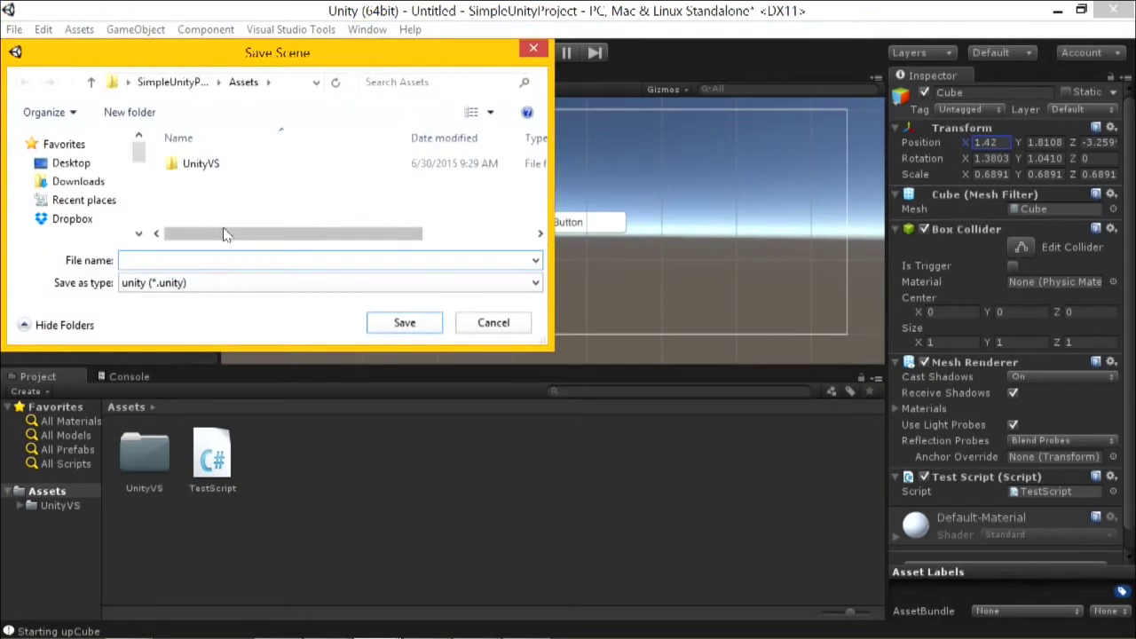
type("Main")
key("Return")
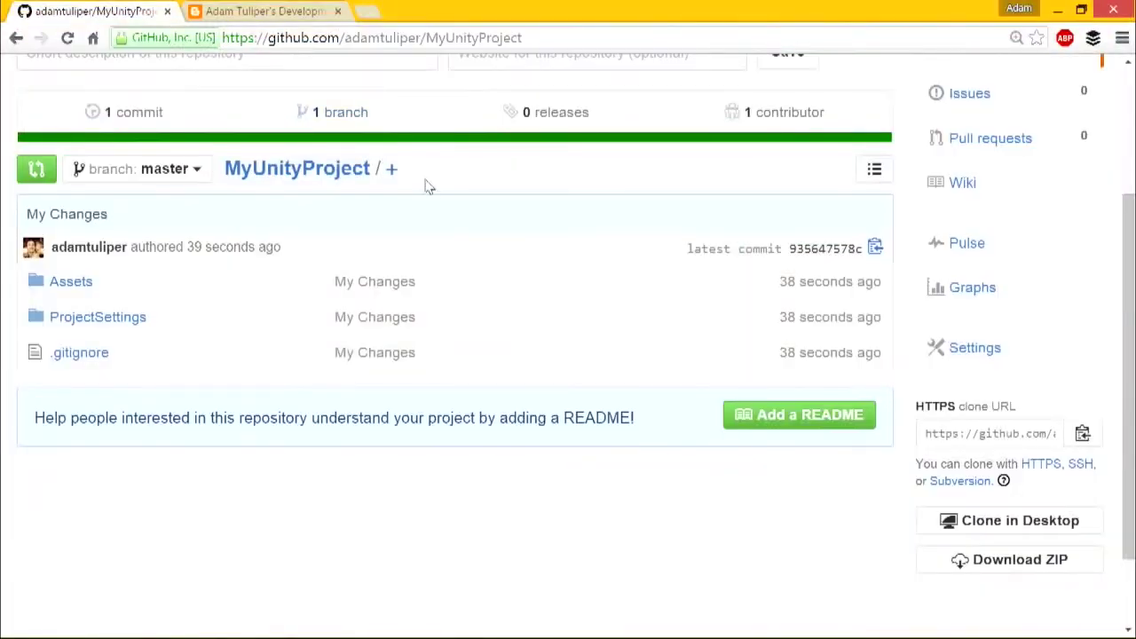
Check git status and stage all changed and new files with git add -A
key("alt+Tab")
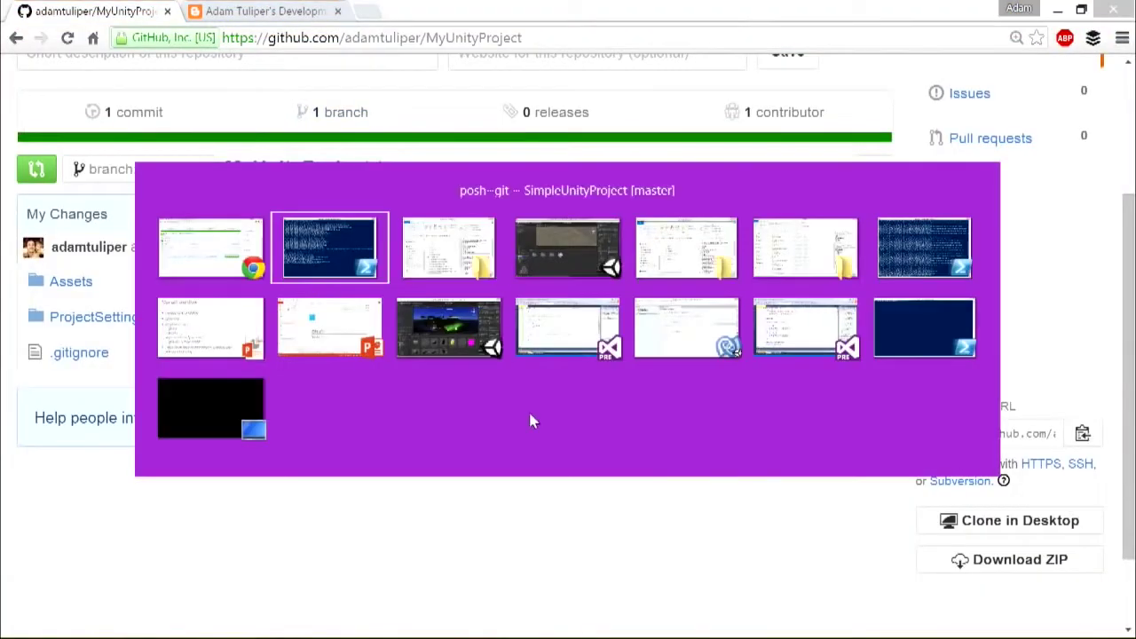
type("git st")
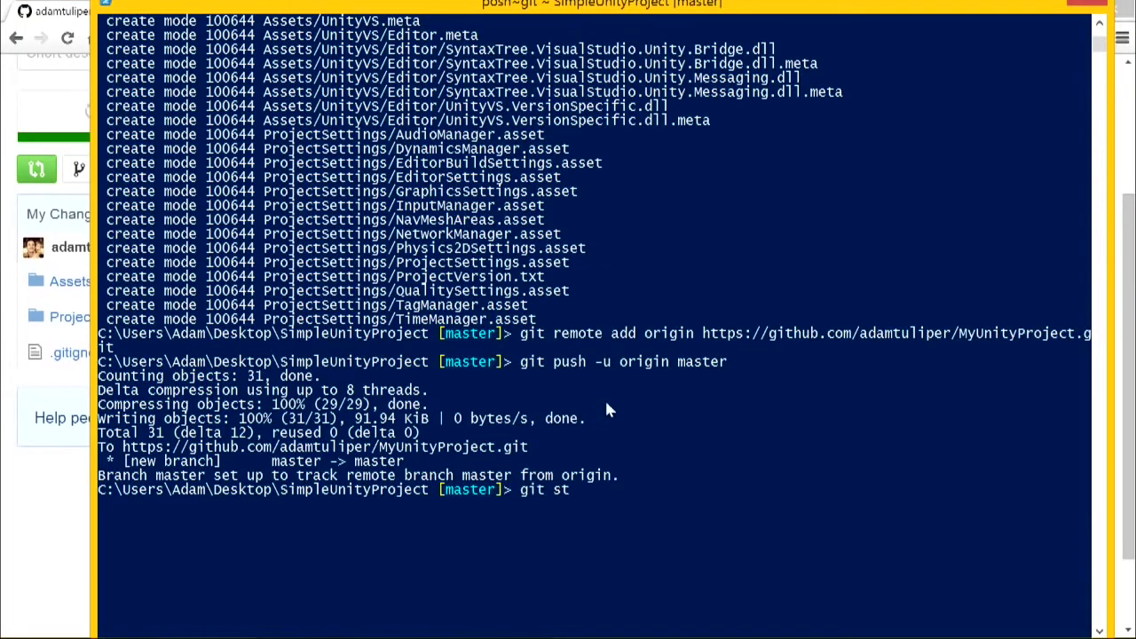
type("atus")
key("Return")
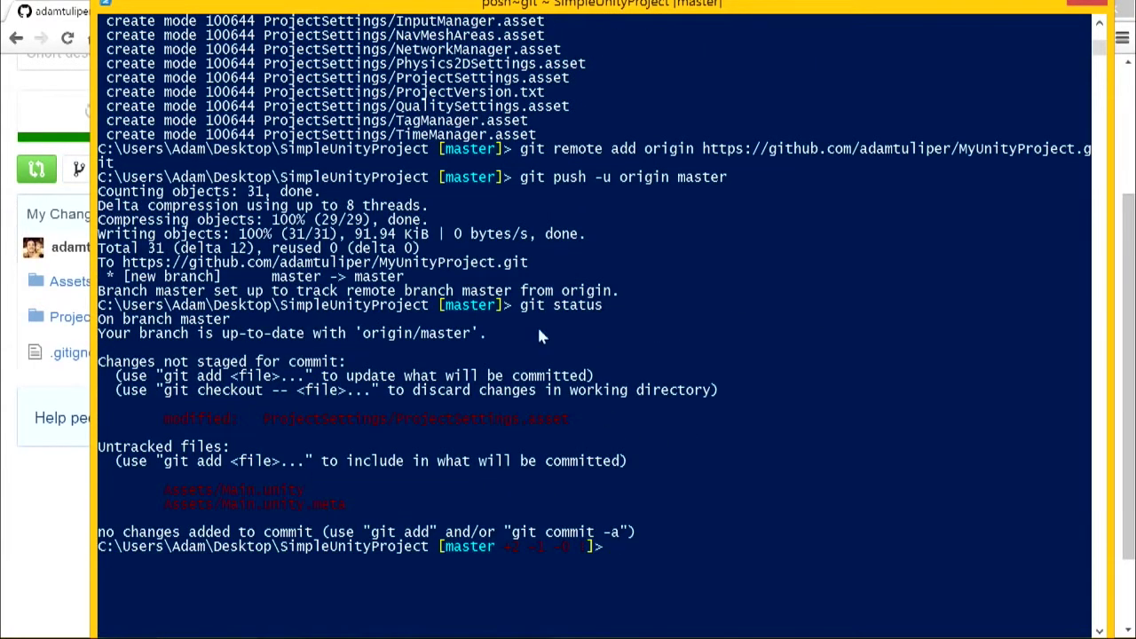
type("git add -A .")
key("Return")
Commit as 'added scene, moved stuff' and git push it to GitHub
type("g")
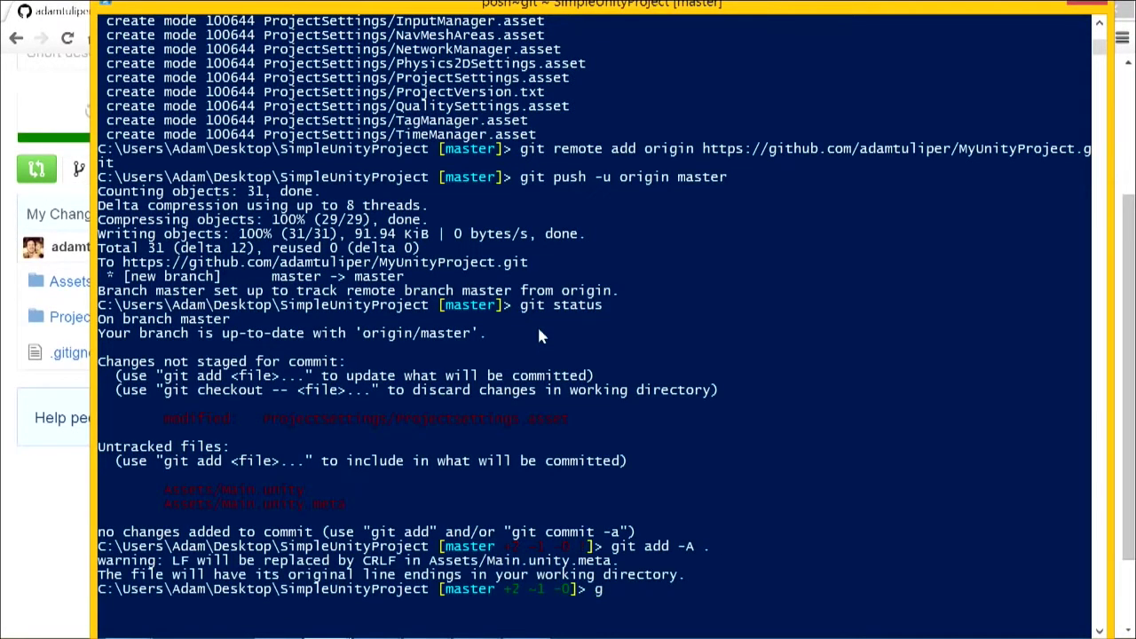
type("it commit -m \"added sc")
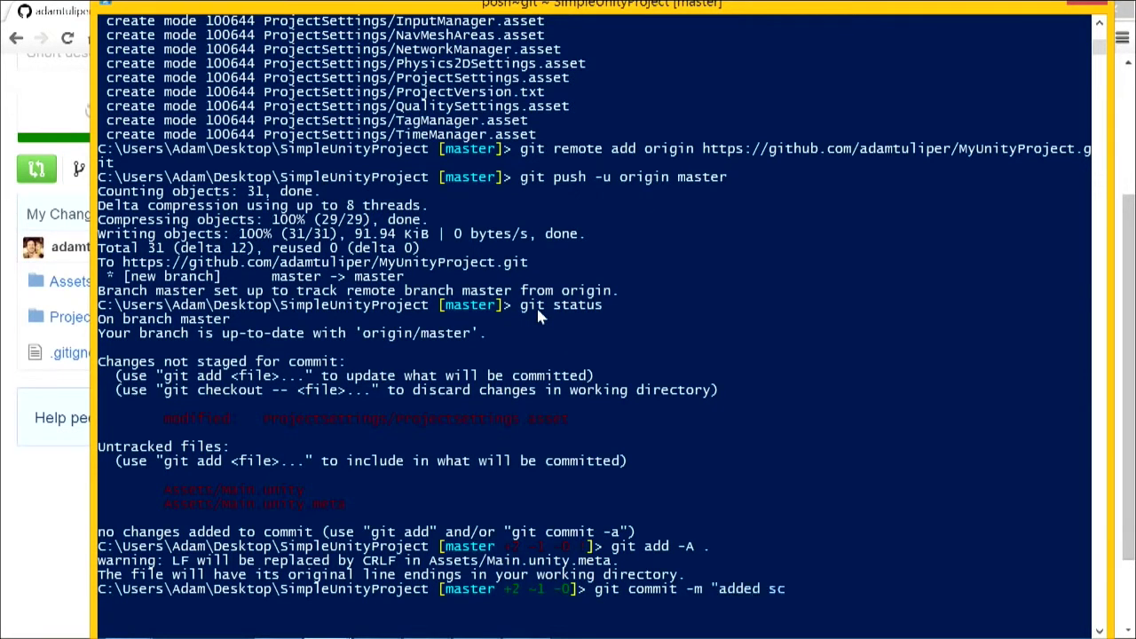
type("ene, moved stuff\"")
key("Return")
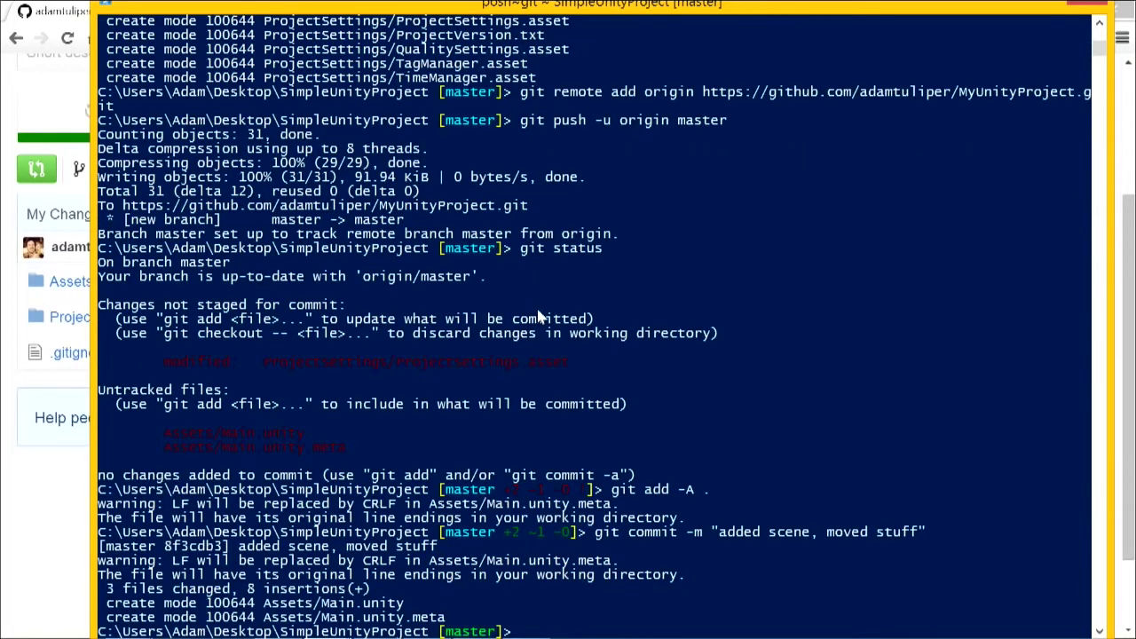
type("git pu")
key("BackSpace")
key("BackSpace")
type("push")
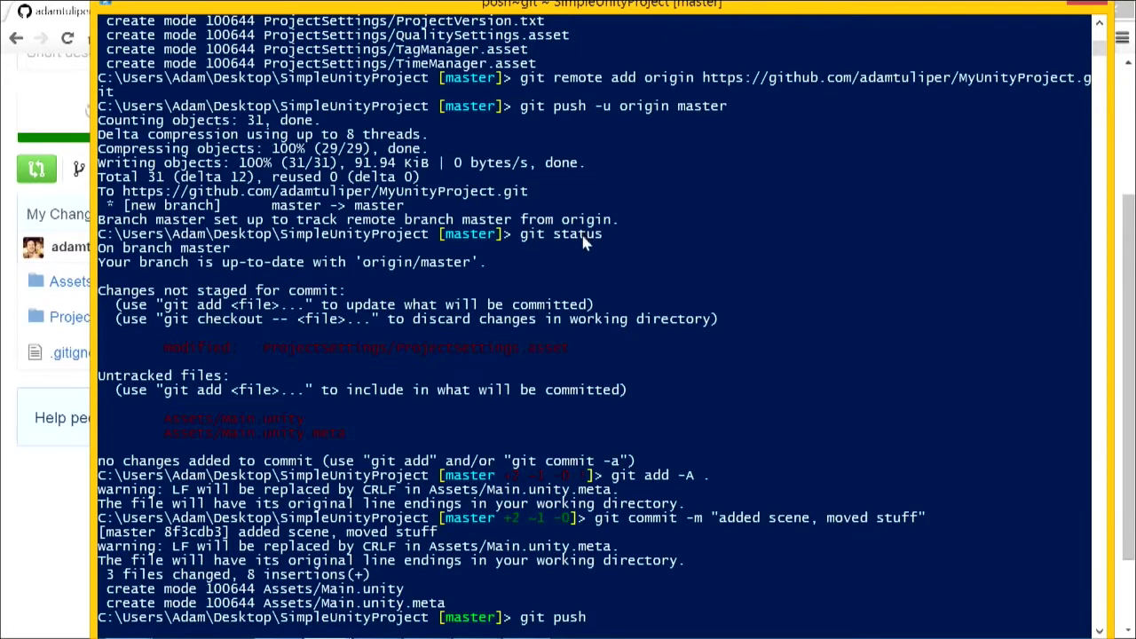
key("Return")
scroll(523, 252, "down", 3)
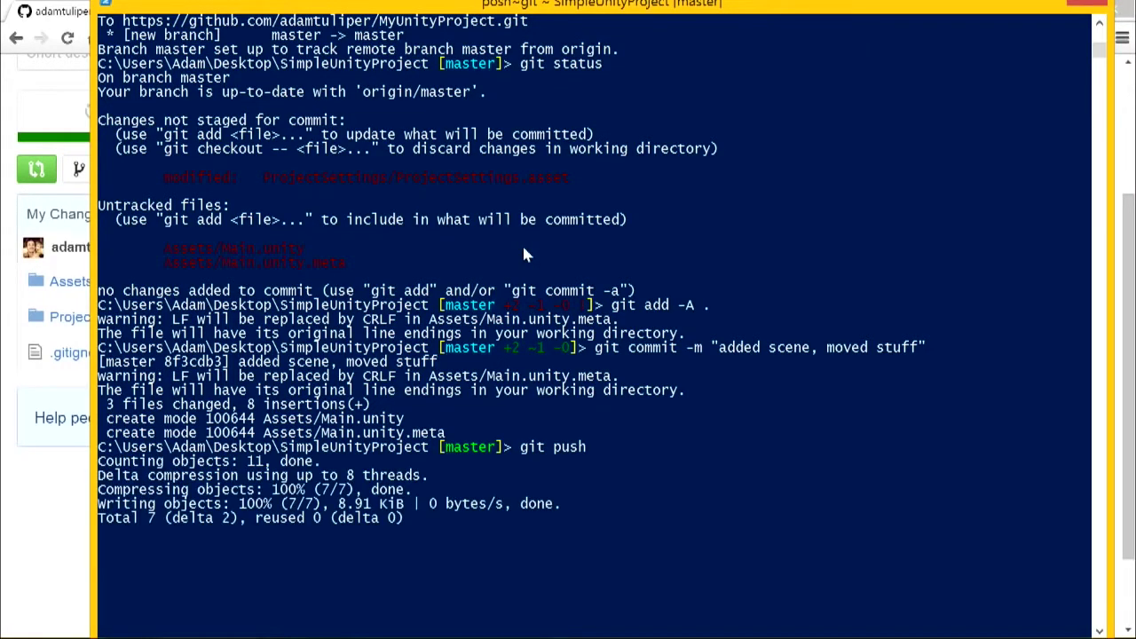
Refresh the MyUnityProject page in Chrome to show the 'added scene, moved stuff' commit
left_click(51, 550)
key("F5")
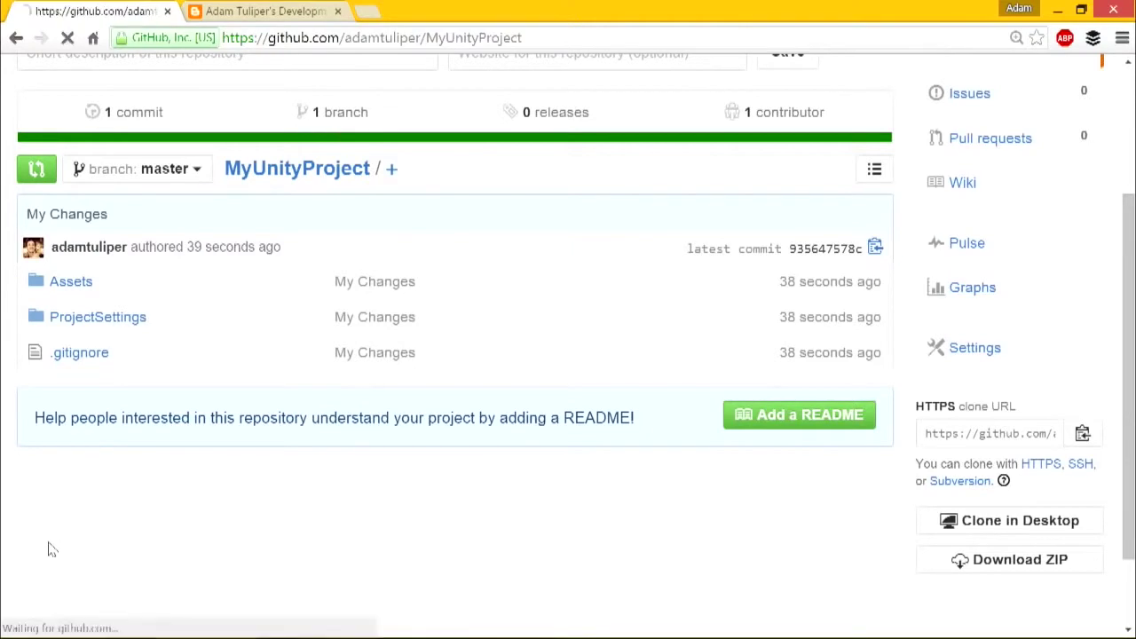
key("alt+Tab")
key("alt+Tab")
key("alt+Tab")
key("alt+Tab")
key("alt+Tab")
key("alt+Tab")
key("alt+Tab")
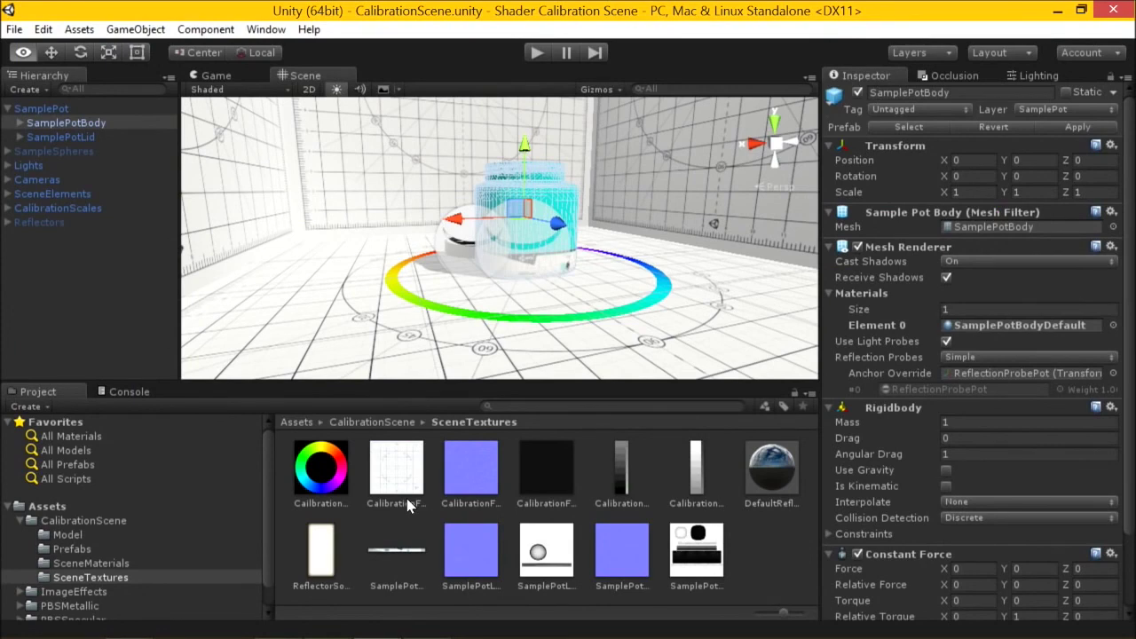
left_click(265, 30)
mouse_move(206, 29)
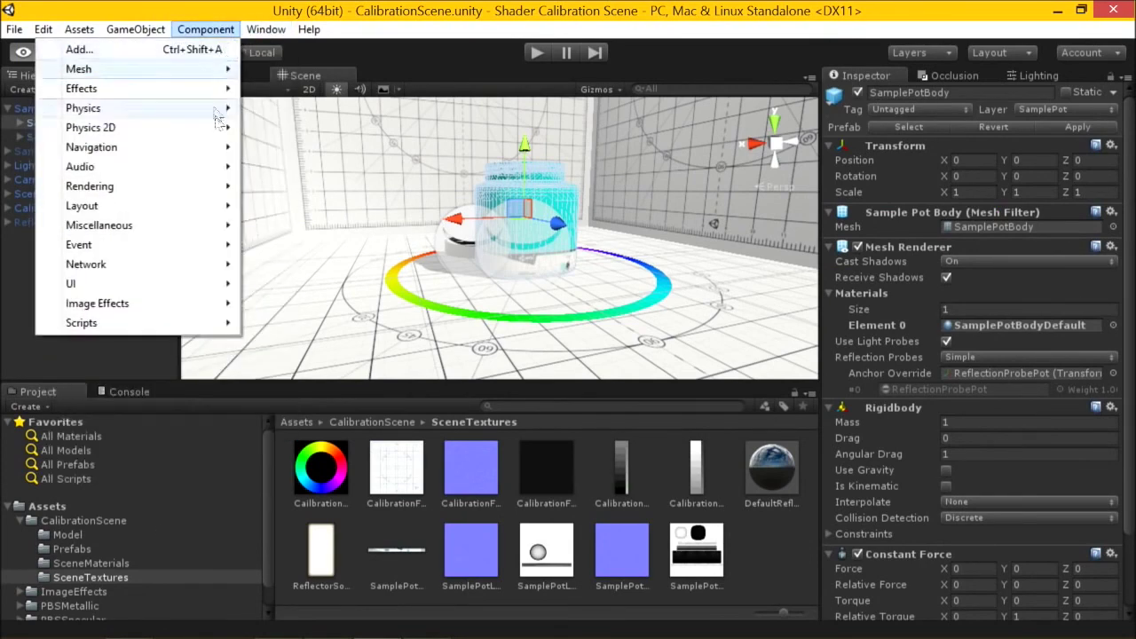
mouse_move(266, 29)
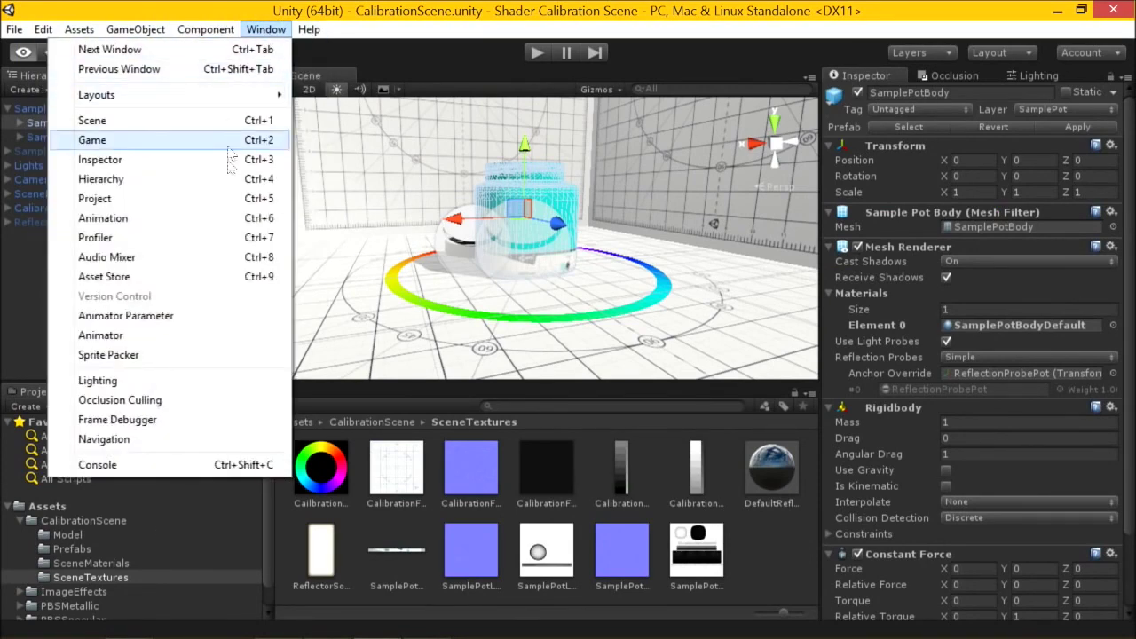
left_click(669, 393)
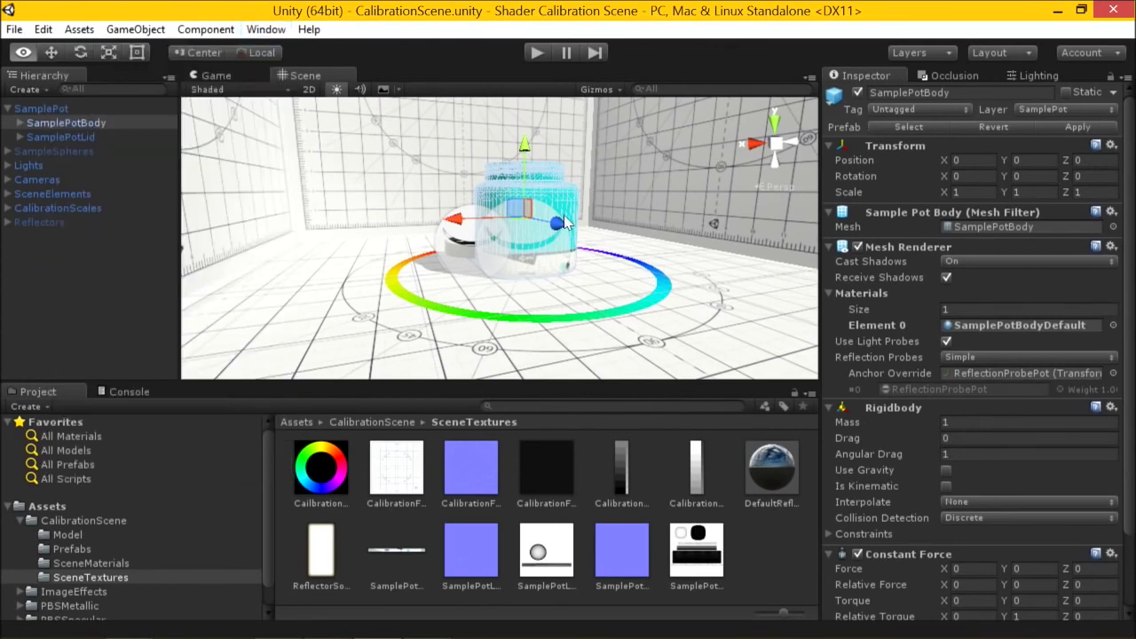